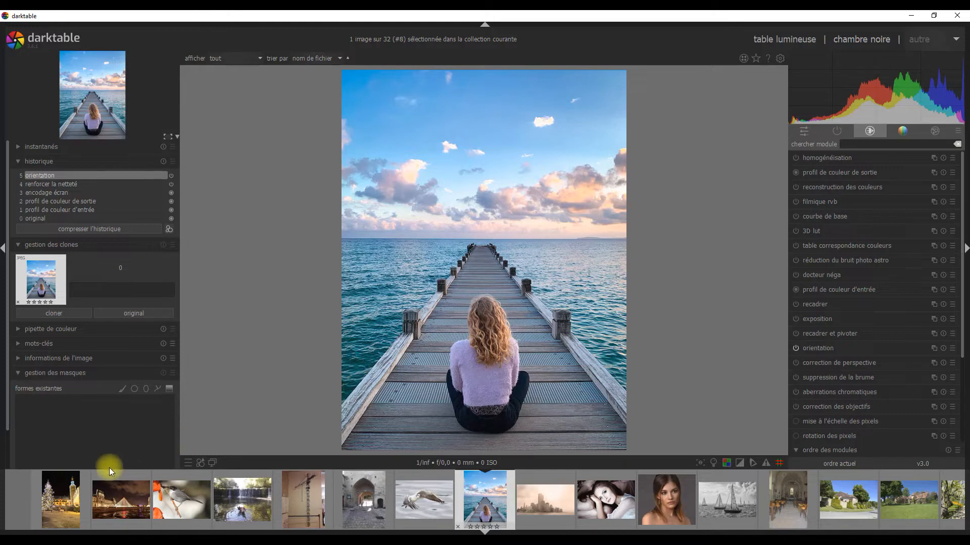
- Switch to the 3D LUT Creator website in Chrome and examine its A/B grid, C/L grids, Volume and 2D curves tool presentations
mouse_move(54, 542)
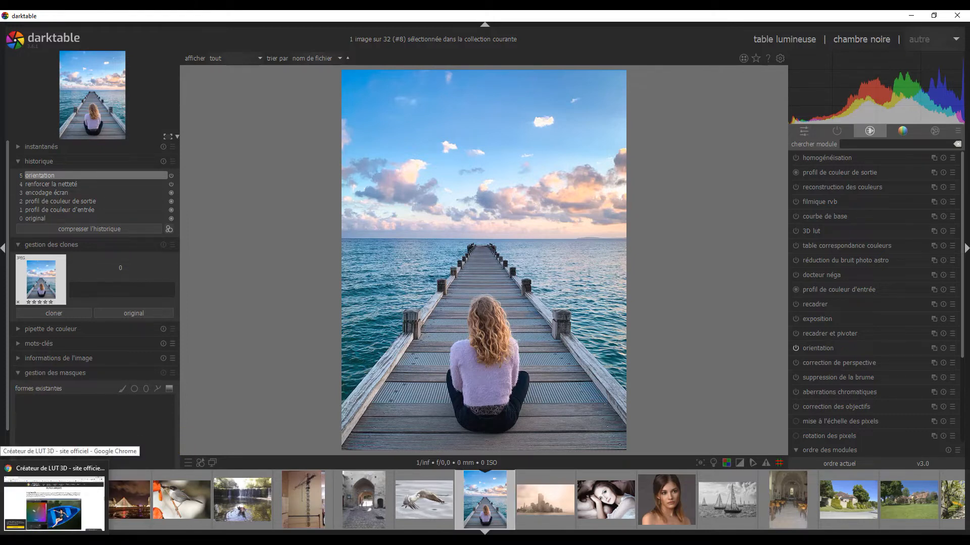
left_click(54, 503)
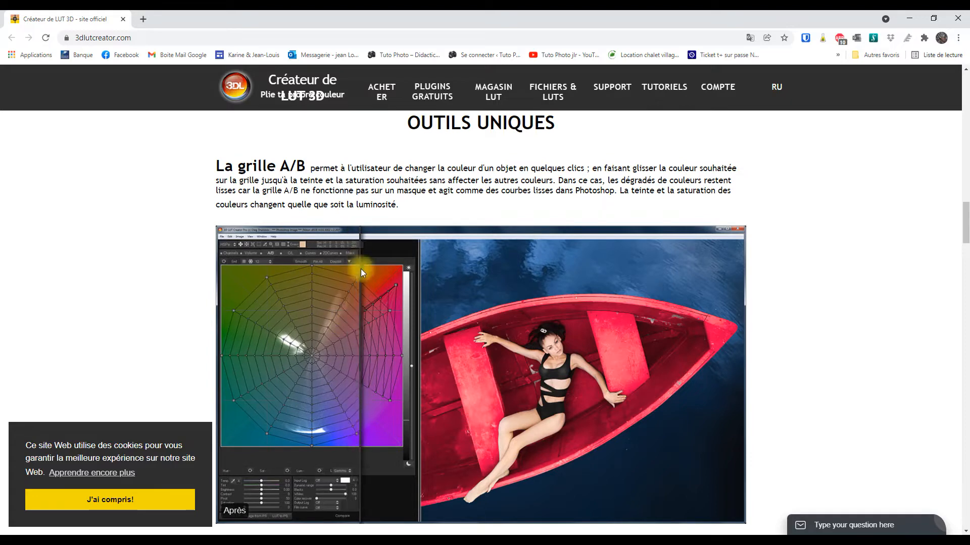
scroll(338, 297, "down", 7)
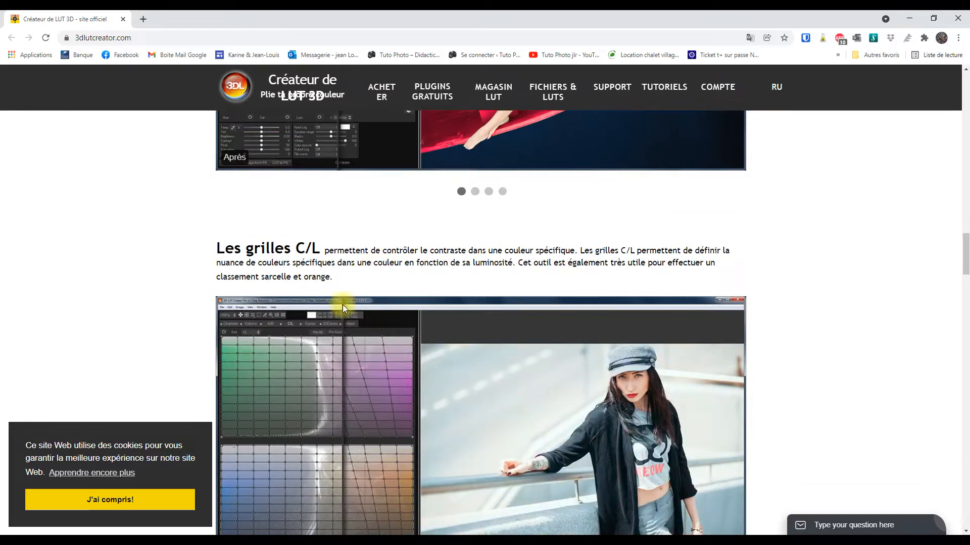
scroll(342, 307, "down", 2)
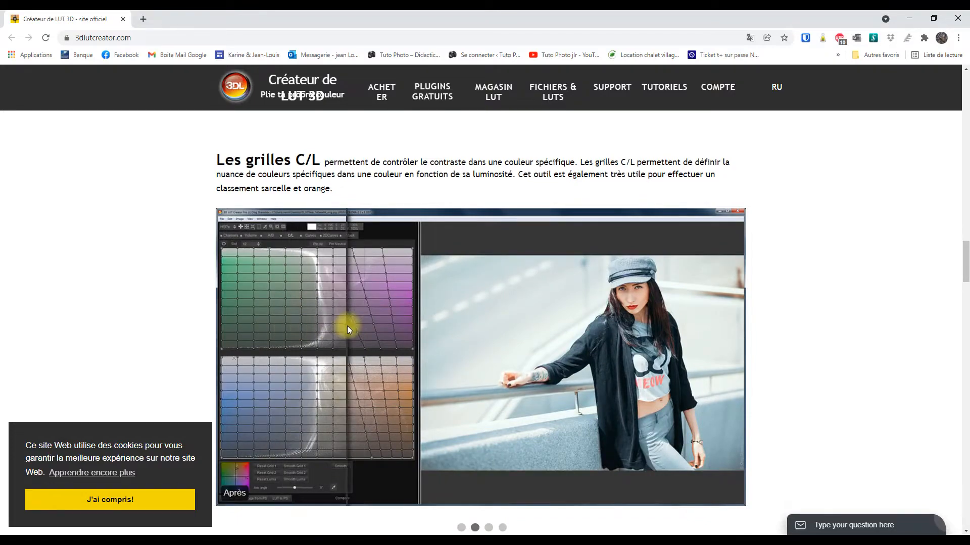
scroll(350, 320, "down", 4)
scroll(349, 320, "down", 5)
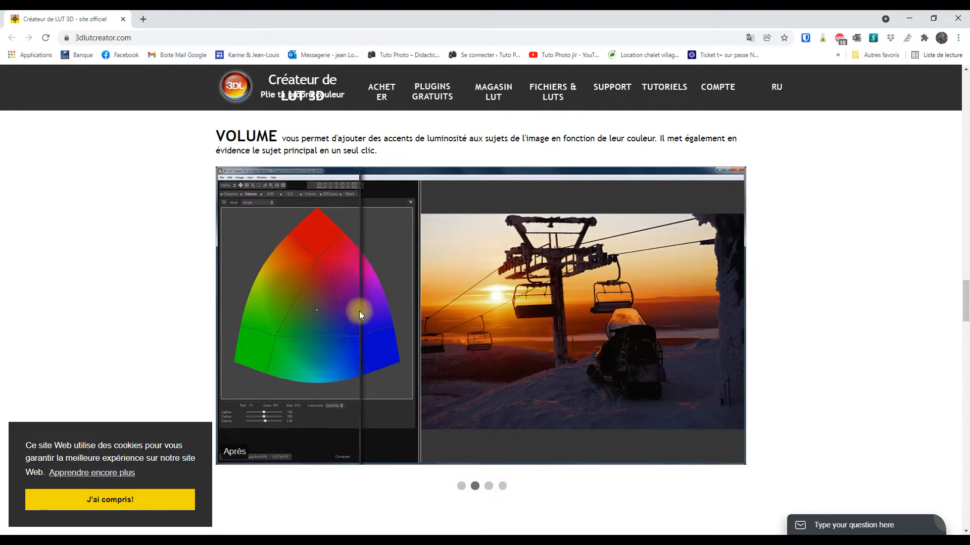
scroll(336, 312, "down", 4)
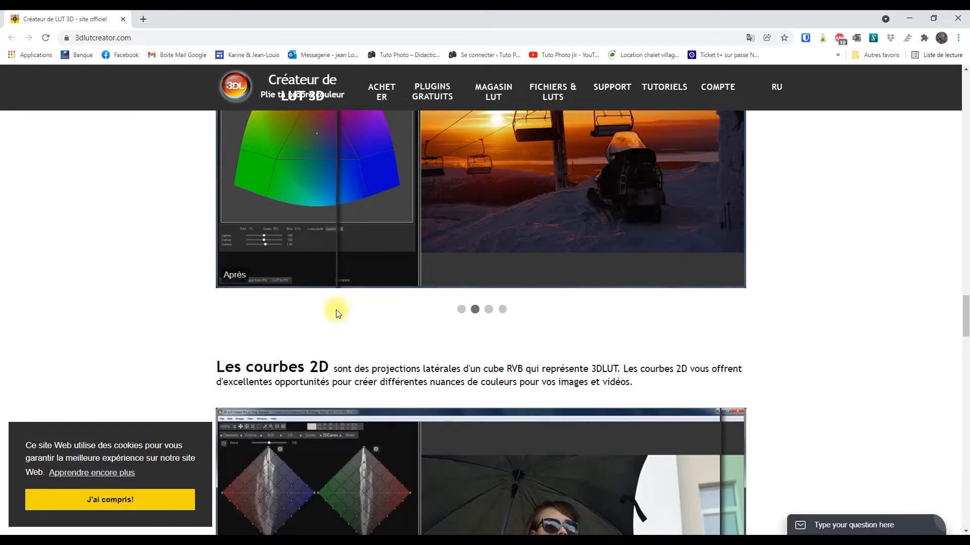
scroll(338, 313, "down", 3)
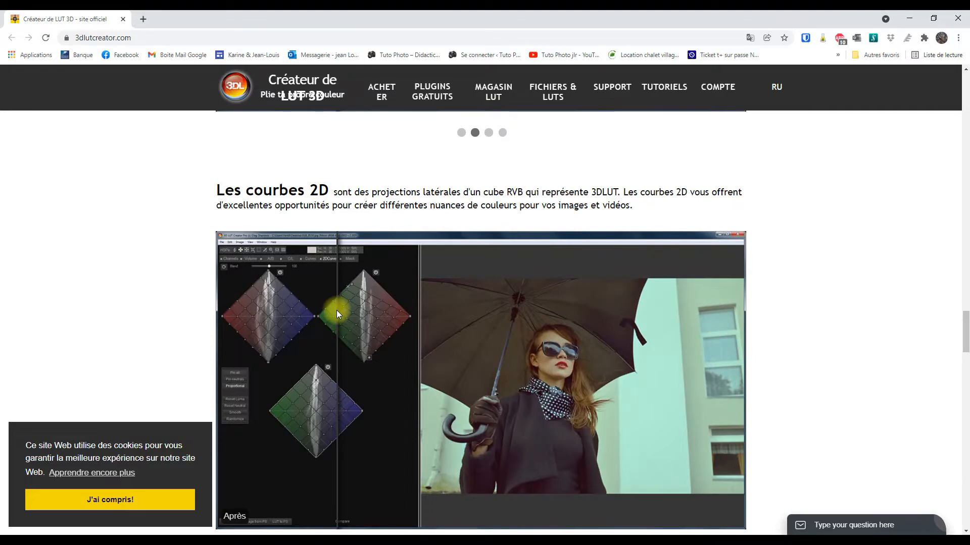
scroll(338, 304, "down", 2)
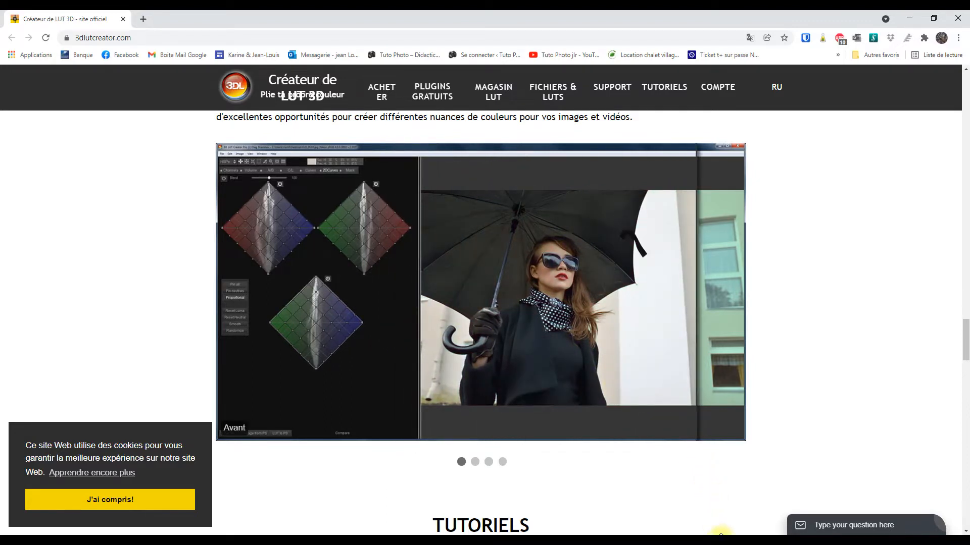
- Switch to Notepad++ to examine the contents of Controle de base JLR.cube, and close both Notepad++ and the browser
mouse_move(706, 540)
left_click(706, 500)
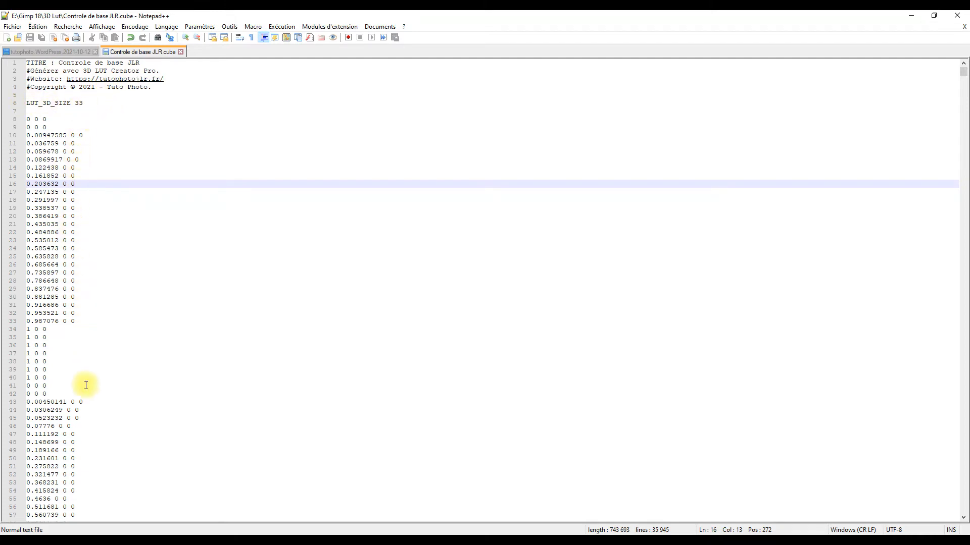
left_click_drag(963, 71, 893, 64)
left_click(957, 15)
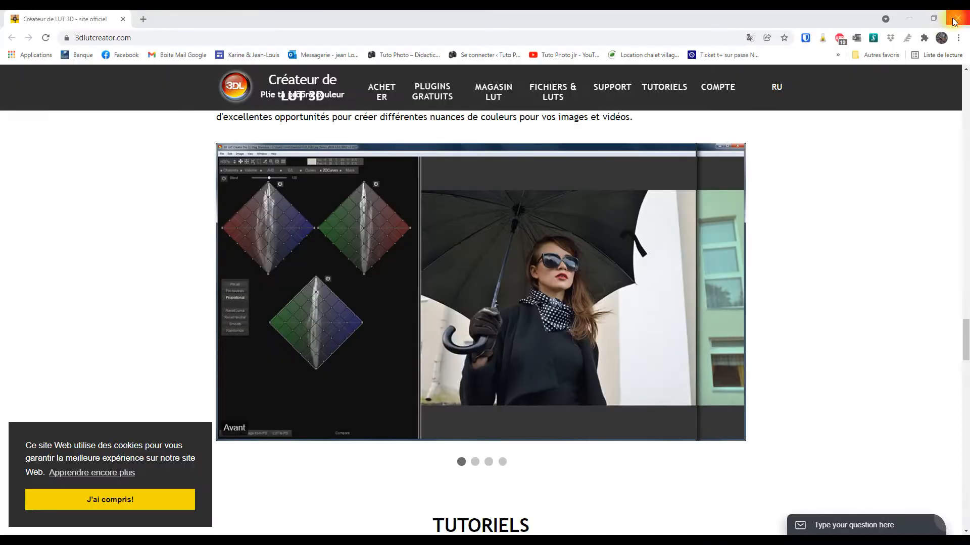
left_click(959, 19)
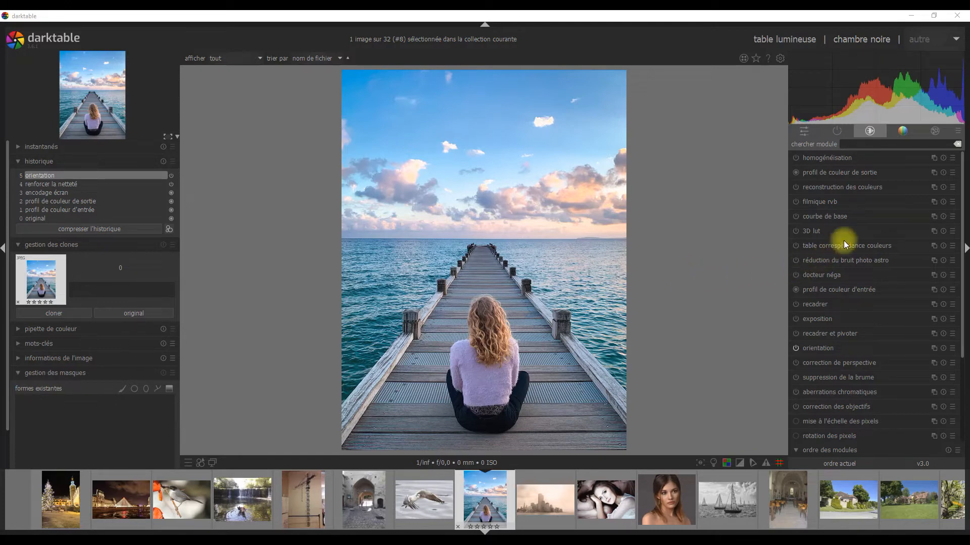
- Expand the 3D lut module and select the 3D Lut folder as the 3D lut root directory in the processing preferences
left_click(861, 232)
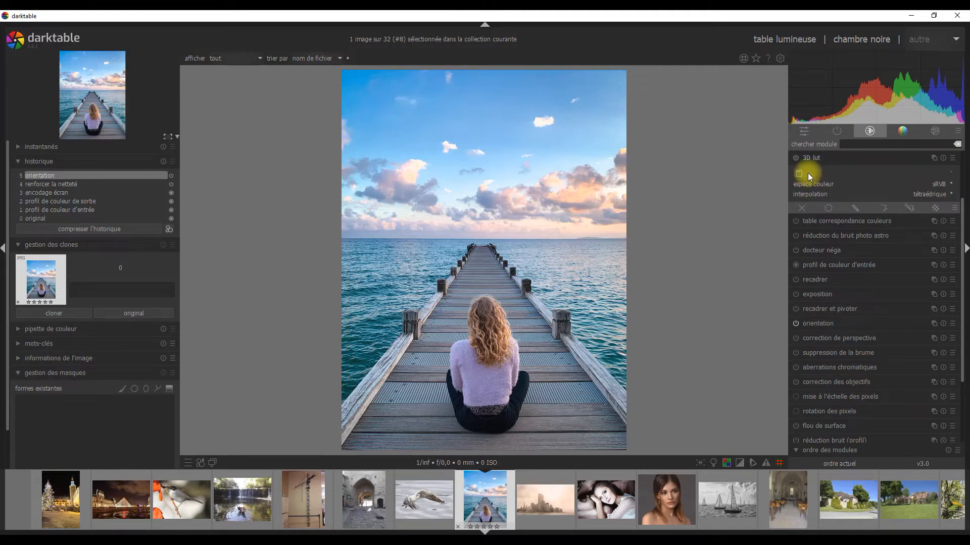
left_click(780, 57)
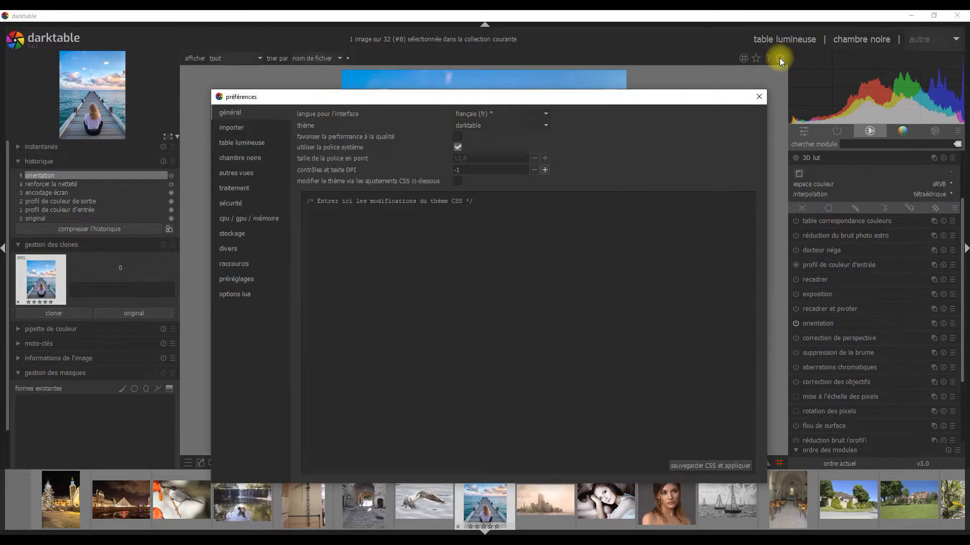
left_click(238, 189)
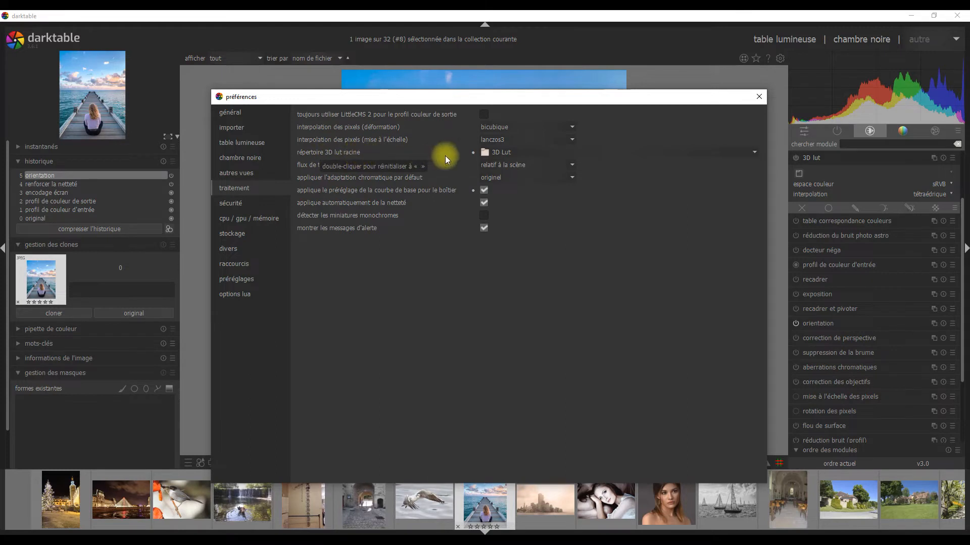
left_click(523, 157)
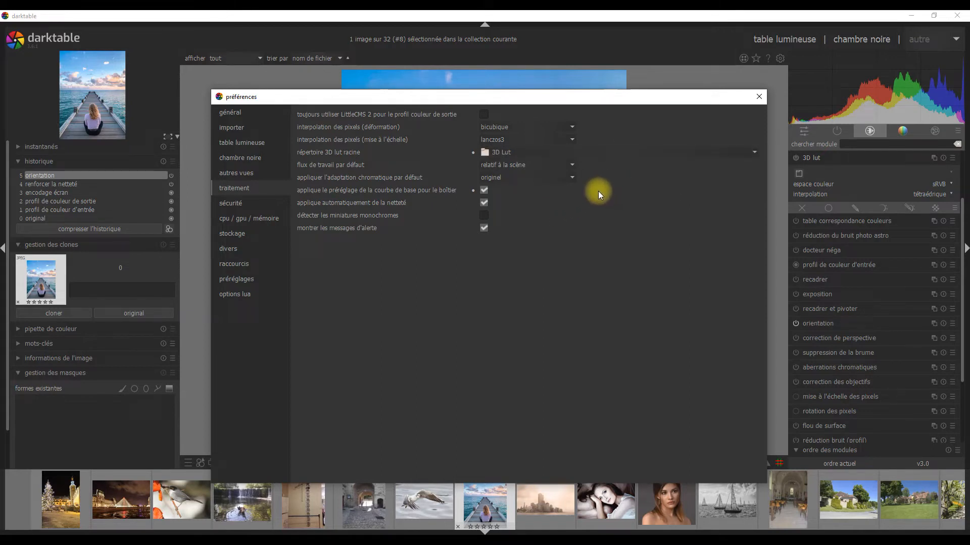
left_click(486, 153)
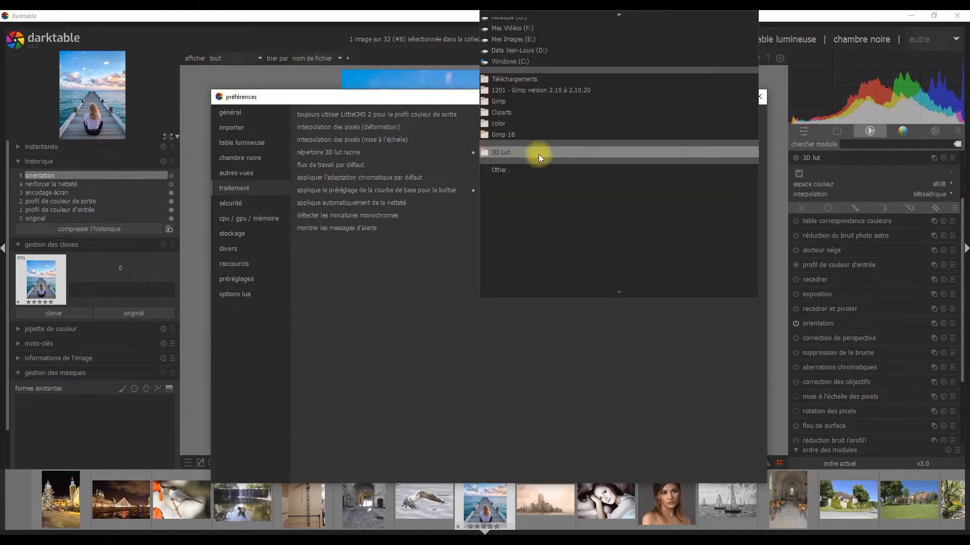
left_click(485, 152)
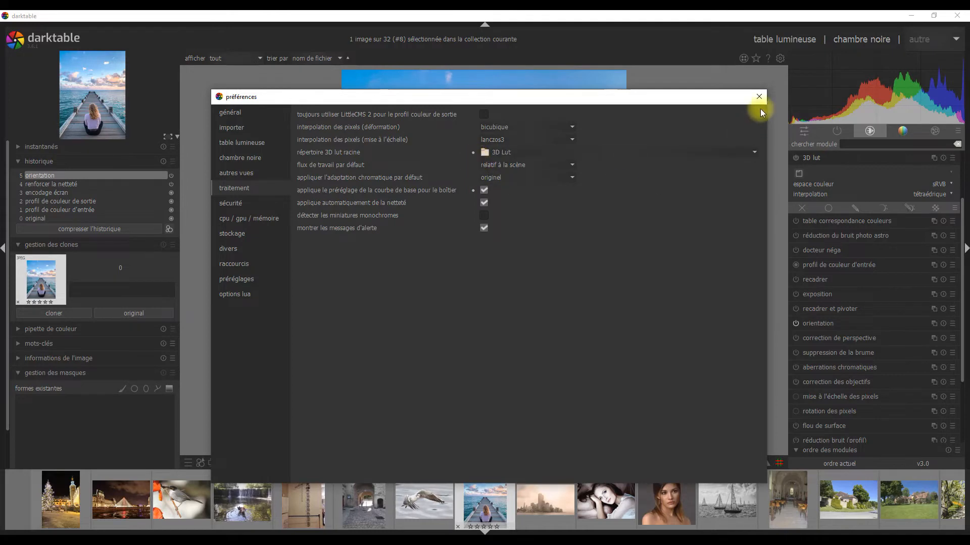
left_click(758, 96)
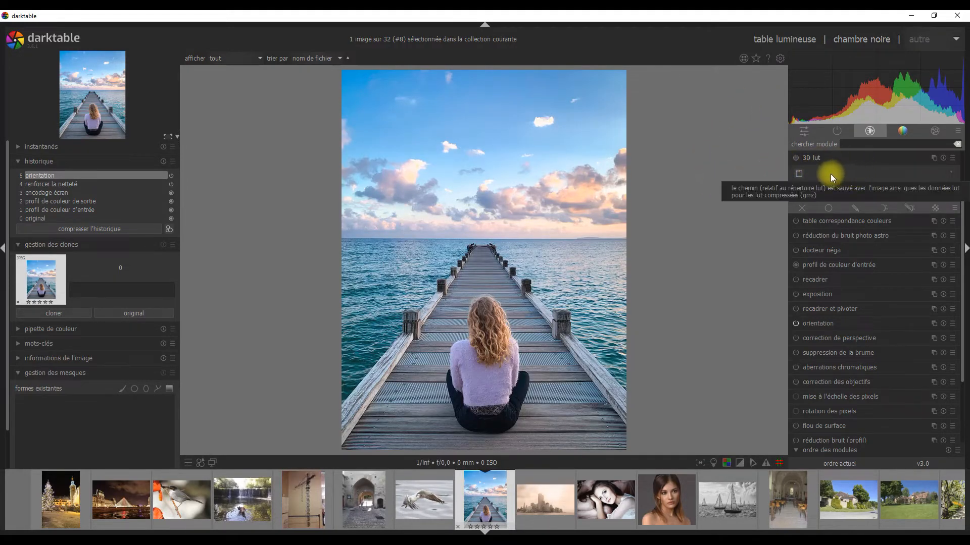
- Load the LUT file Controle de base JLR.cube into the 3D lut module
left_click(799, 173)
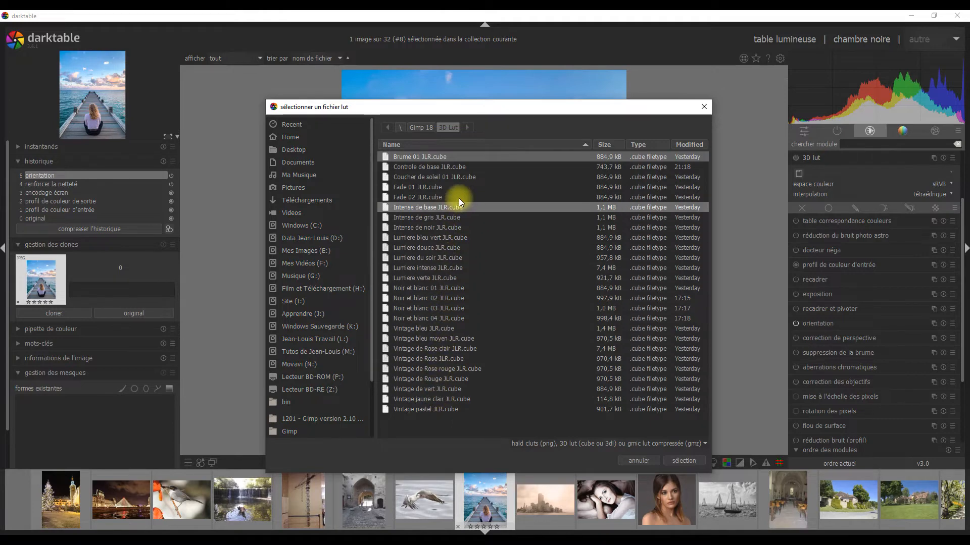
left_click(421, 167)
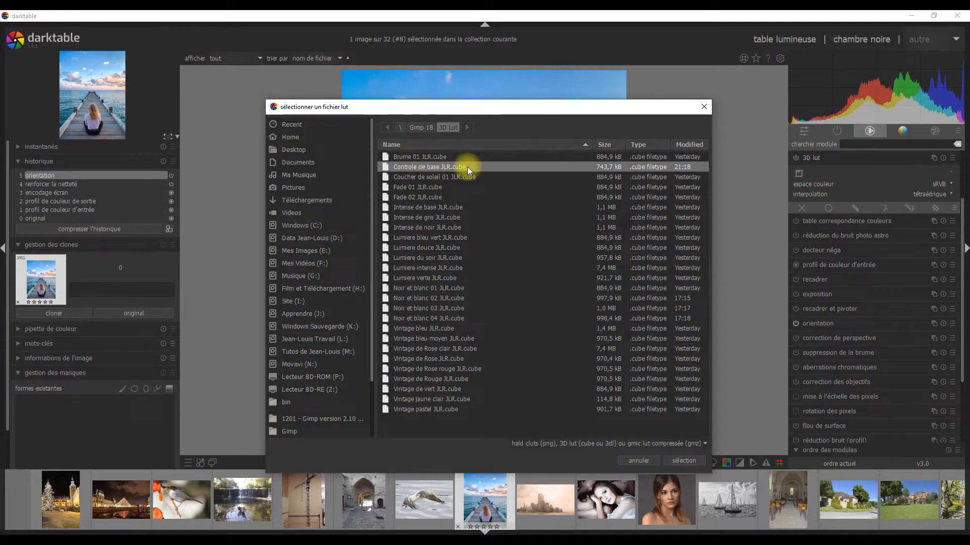
left_click(685, 461)
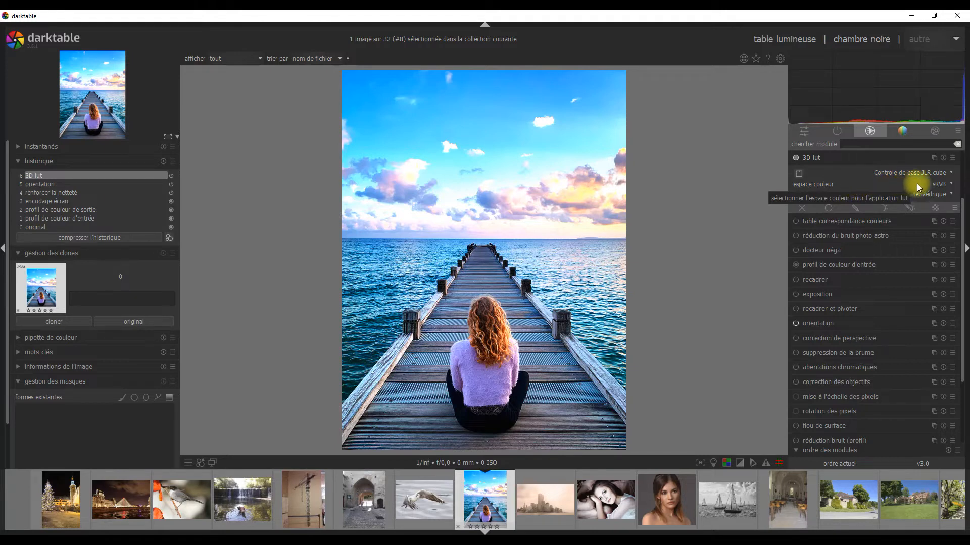
- Try the RVB Rec709 gamma and RVB Rec709 linéaire colour spaces for the applied LUT
left_click(953, 186)
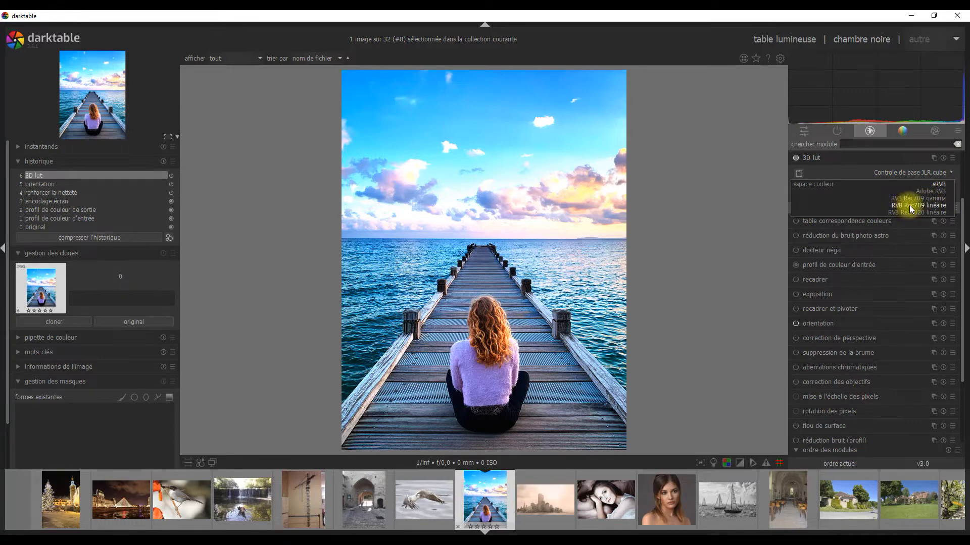
left_click(940, 199)
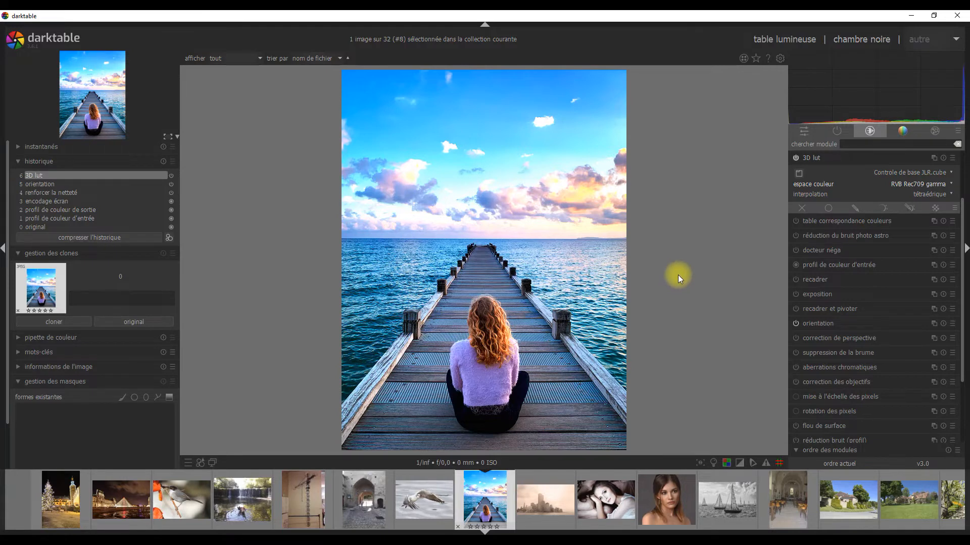
left_click(942, 184)
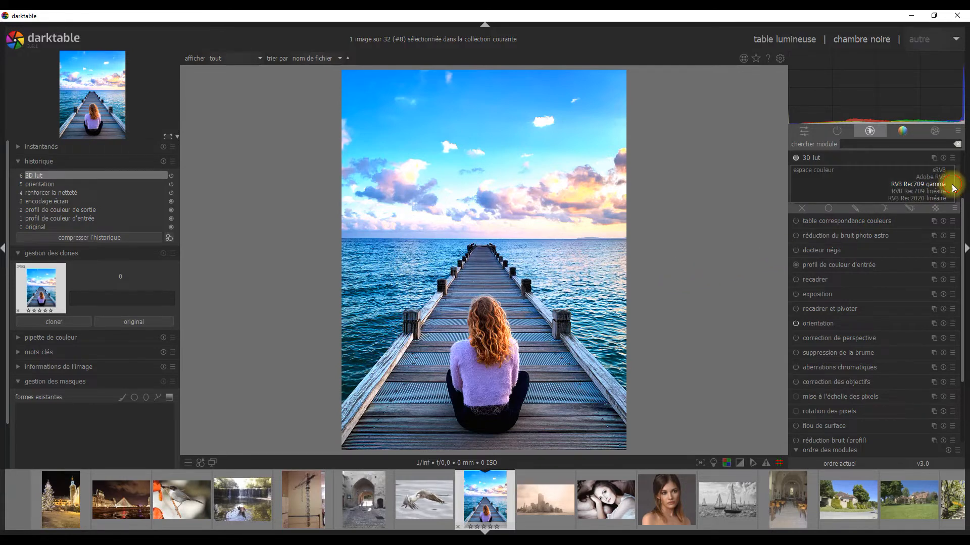
left_click(938, 191)
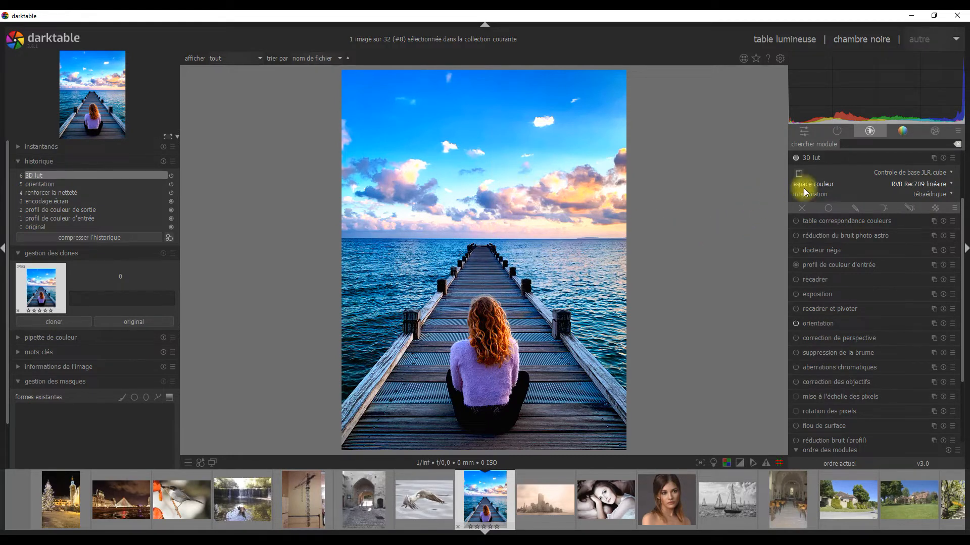
left_click(949, 185)
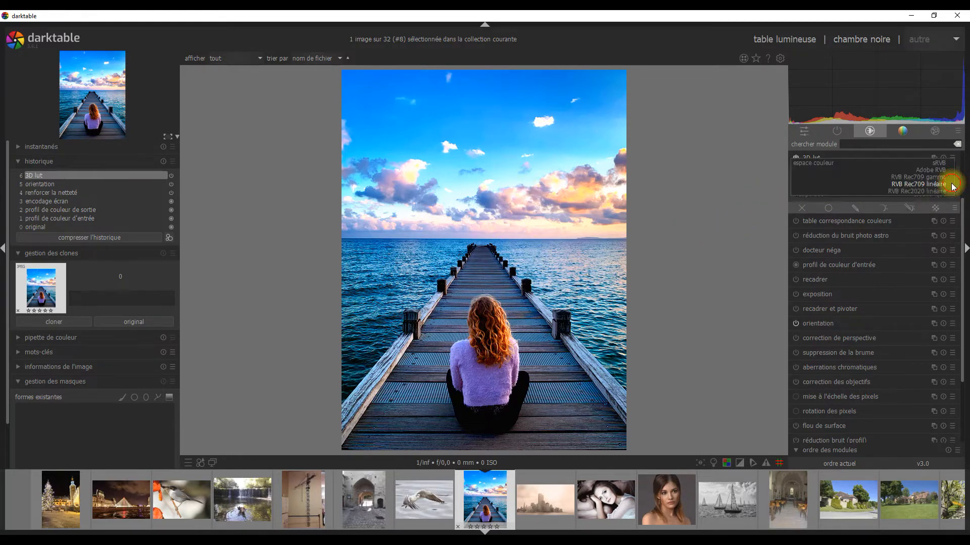
left_click(920, 184)
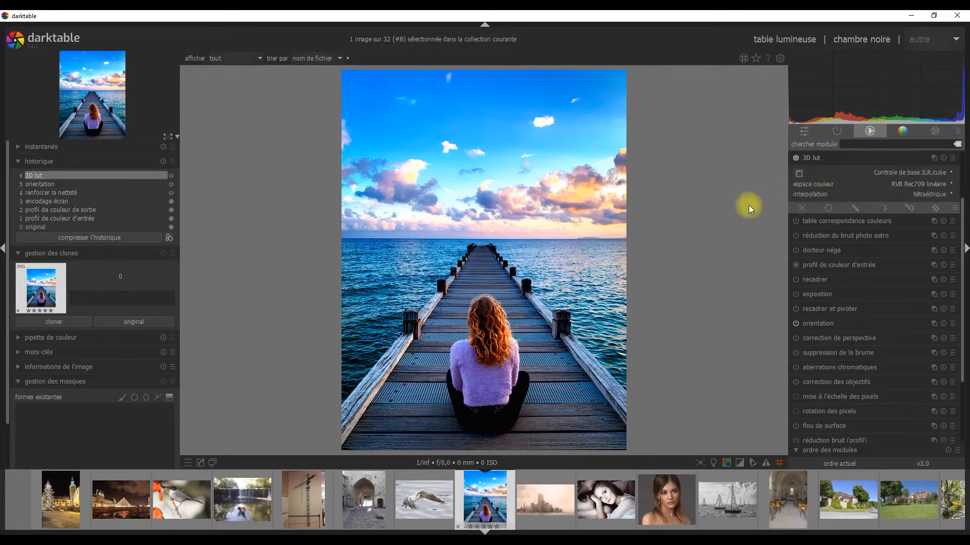
- Compare the sRVB, Adobe RVB and RVB Rec2020 linéaire colour spaces on the applied LUT
left_click(952, 184)
scroll(953, 186, "up", 3)
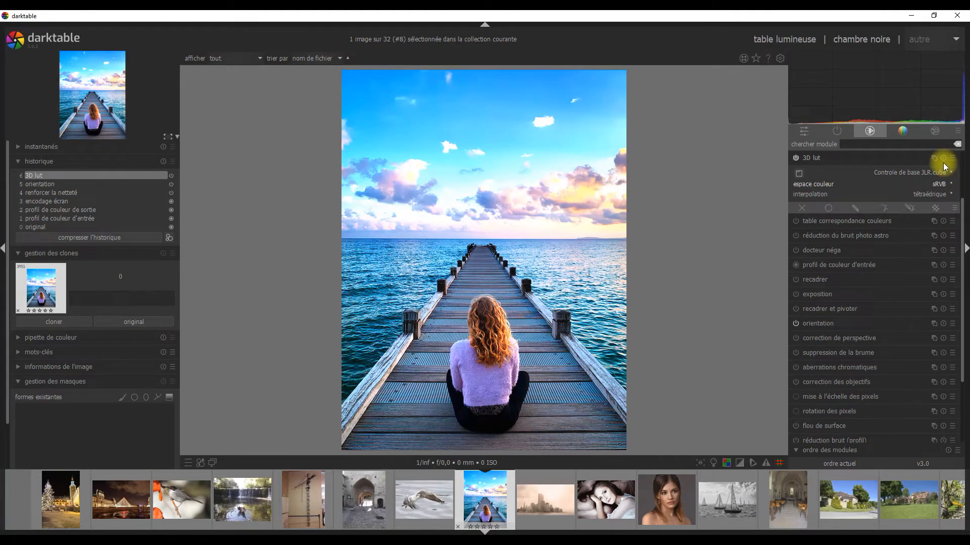
left_click(952, 185)
left_click(933, 194)
left_click(944, 185)
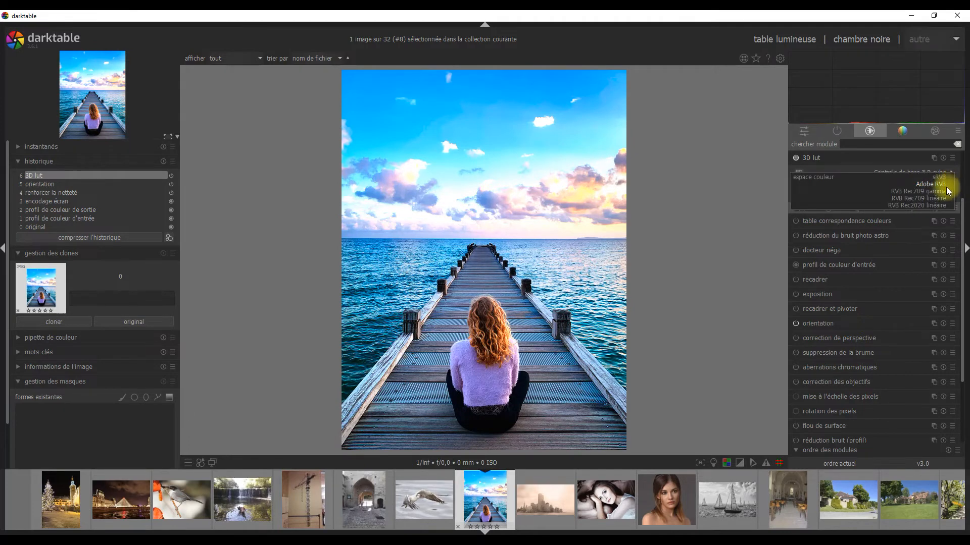
left_click(912, 209)
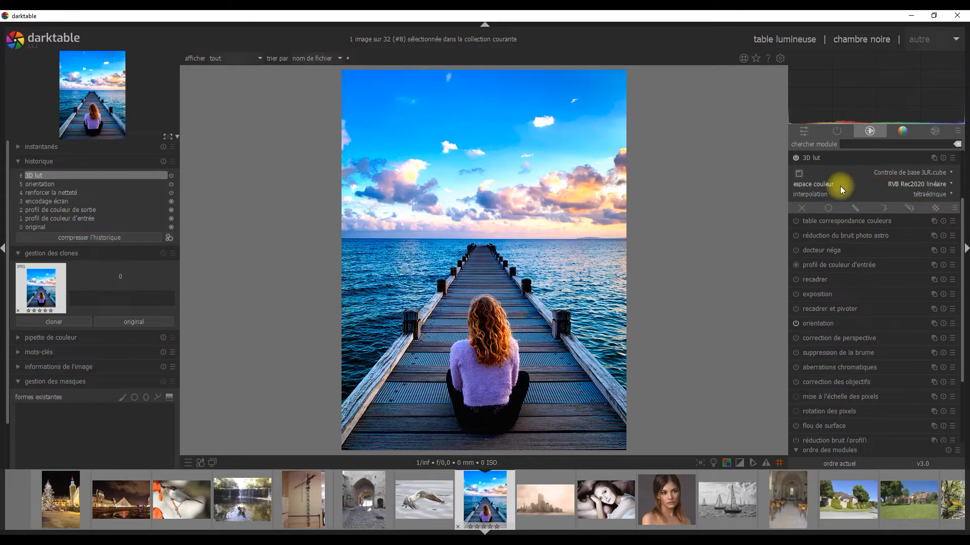
- Set the 3D lut module's colour space to RVB Rec709 gamma
left_click(947, 185)
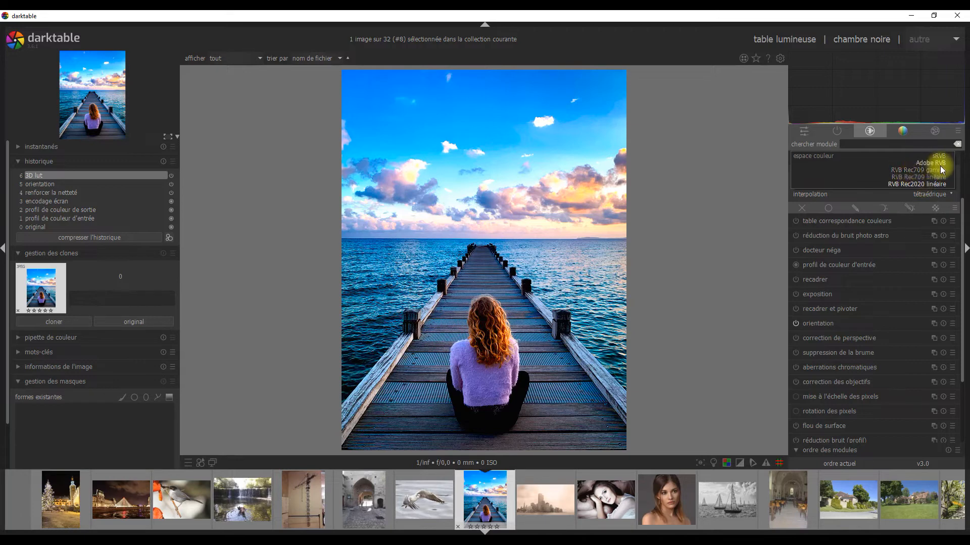
left_click(940, 171)
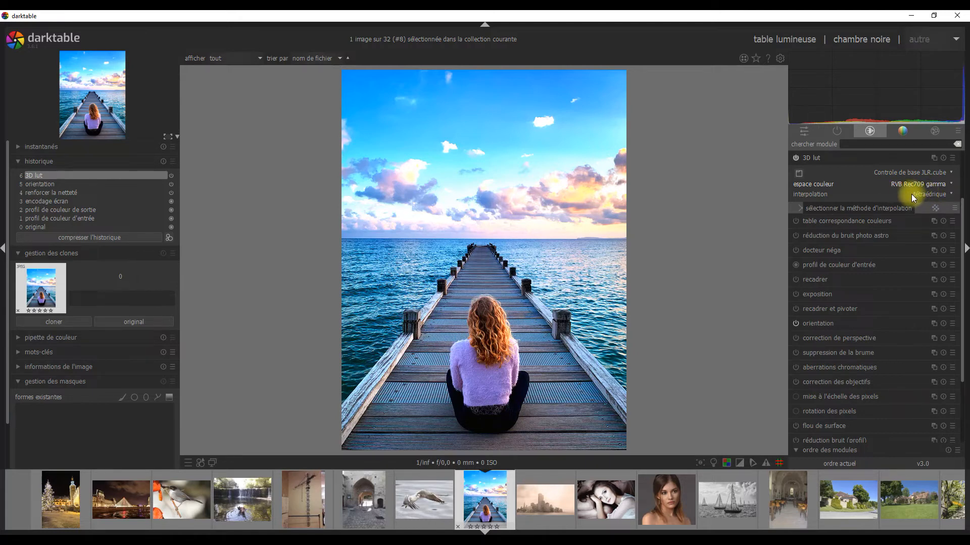
- Try the trilinéaire and pyramide interpolation methods for the LUT applied to the pier photo
left_click(953, 196)
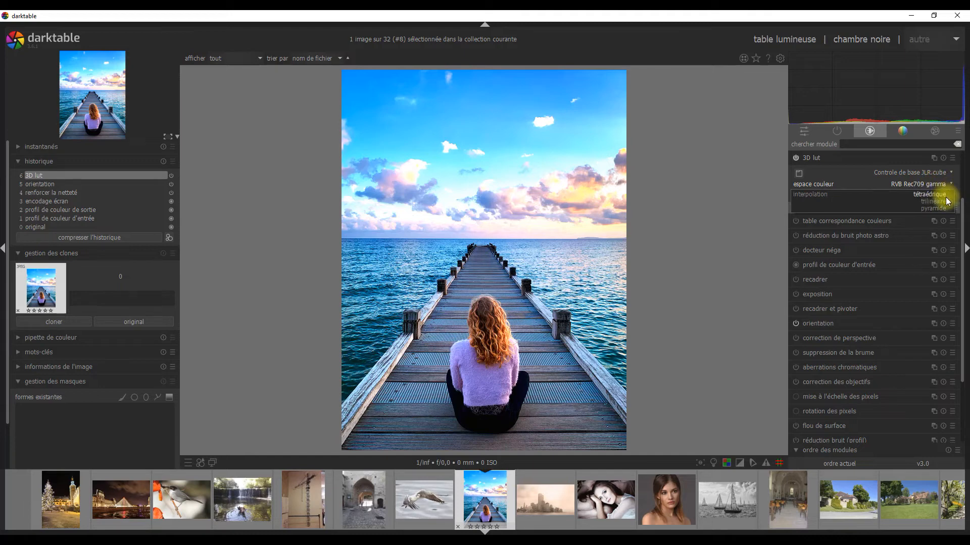
left_click(934, 202)
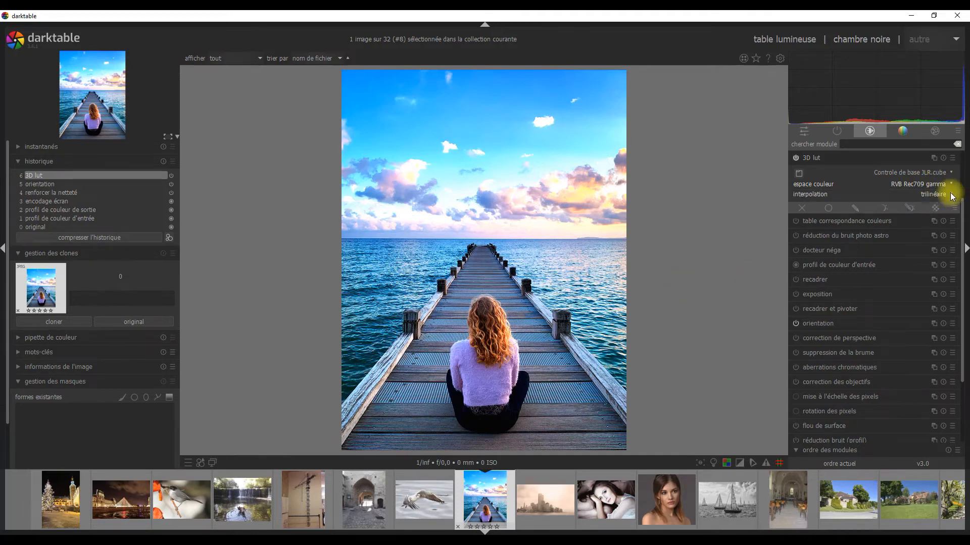
left_click(952, 196)
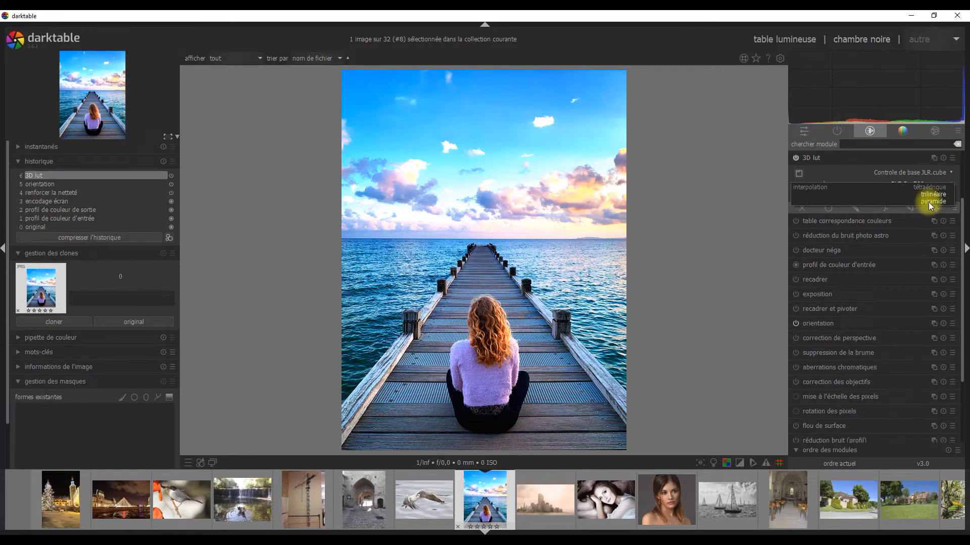
left_click(931, 202)
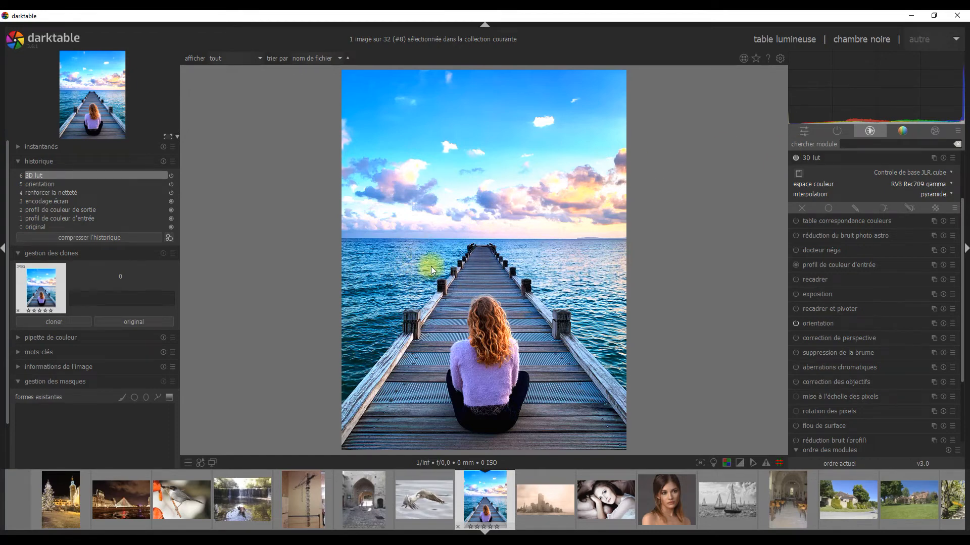
- Switch the 3D lut module's file to Coucher de soleil 01 JLR.cube
left_click(945, 172)
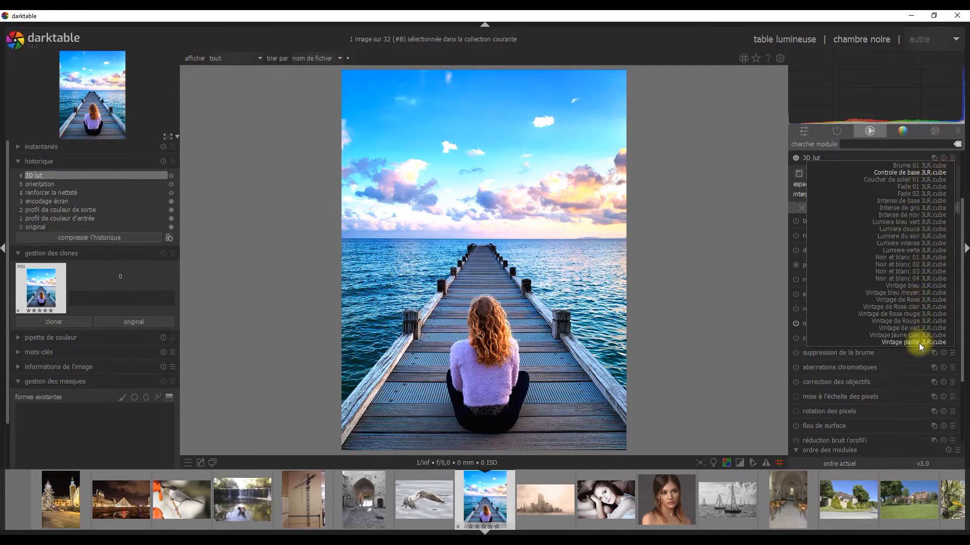
left_click(844, 157)
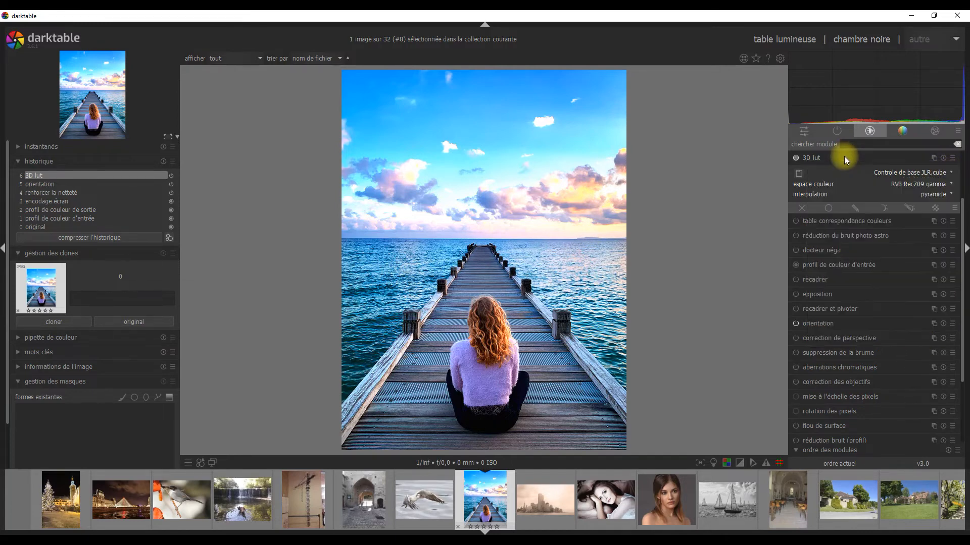
left_click(952, 175)
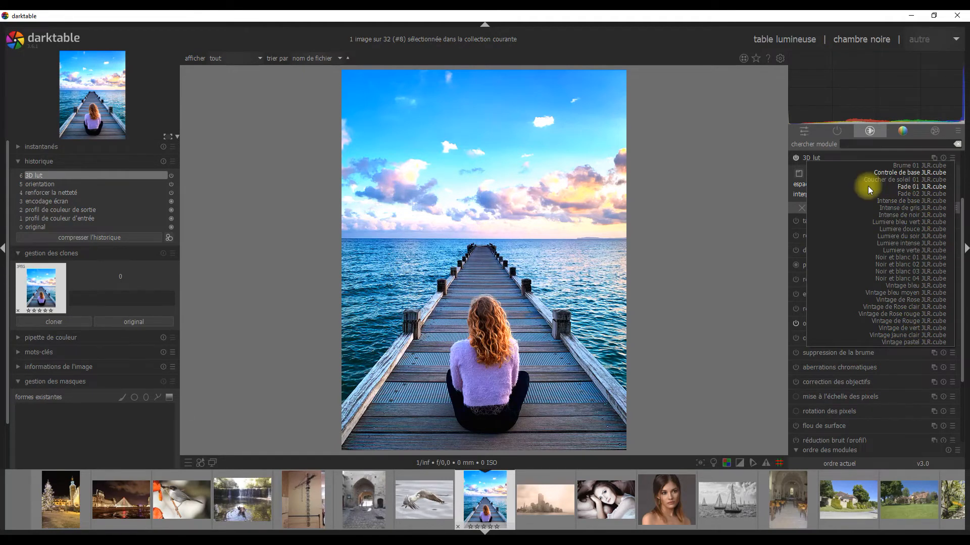
left_click(904, 180)
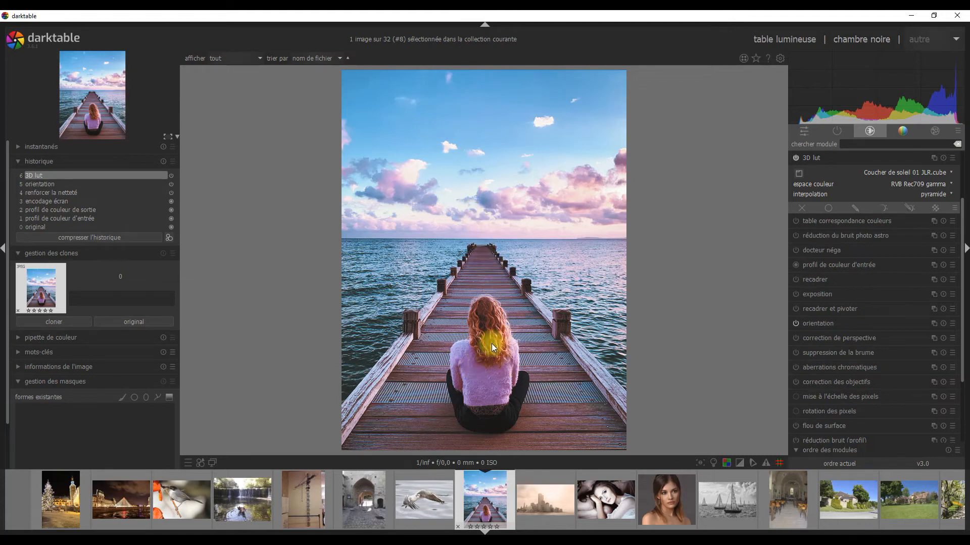
- Delete the pier photo's editing history and reset the 3D lut module
left_click(162, 161)
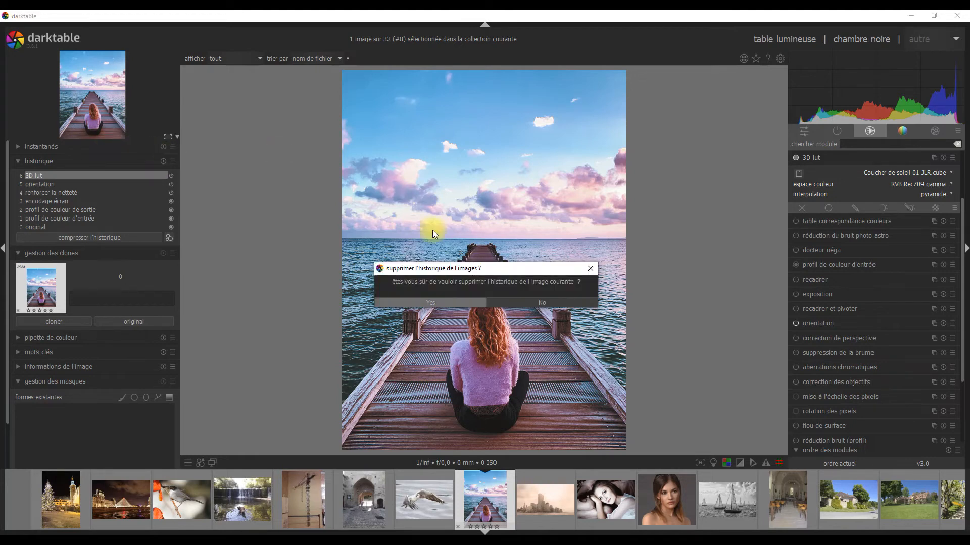
left_click(428, 303)
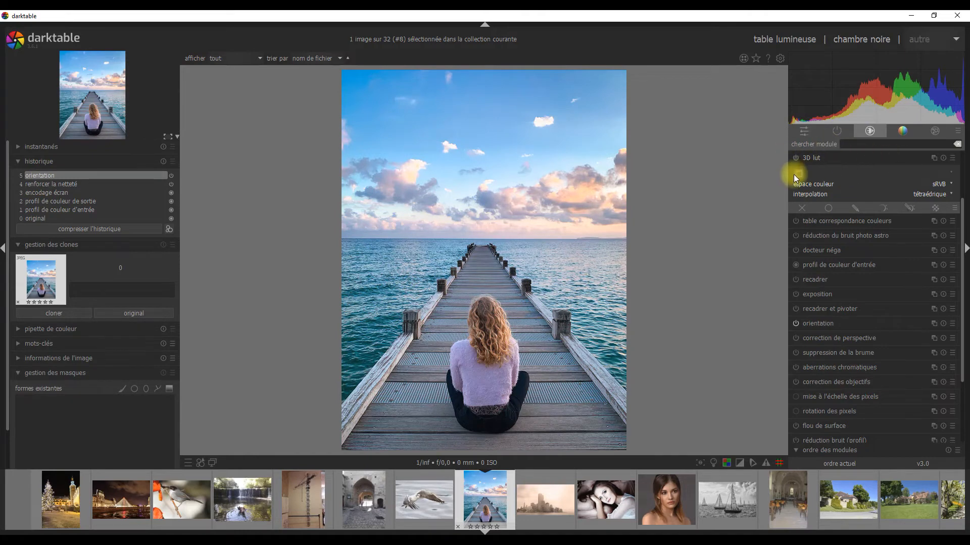
left_click(943, 159)
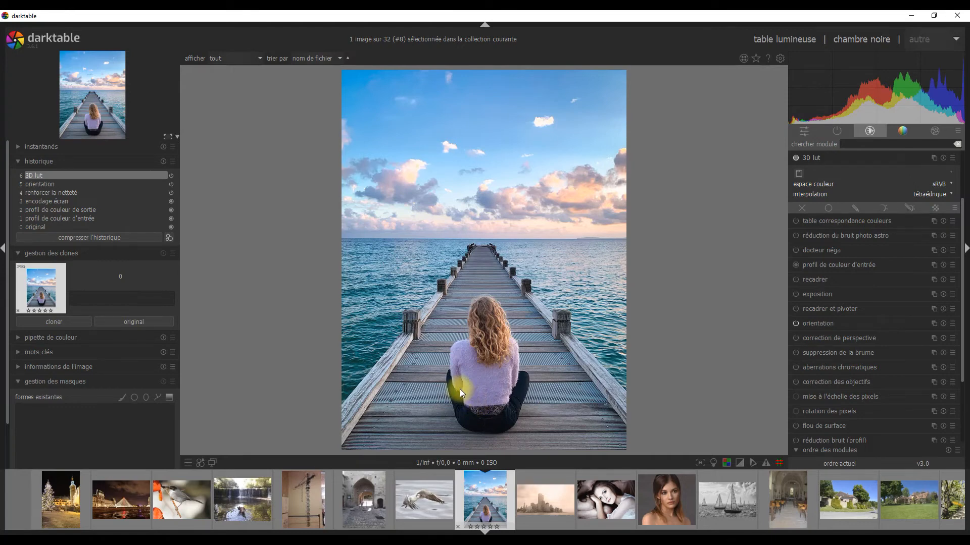
- Clone the pier photo and load Noir et blanc 01 JLR.cube into the clone's 3D lut module
left_click(65, 323)
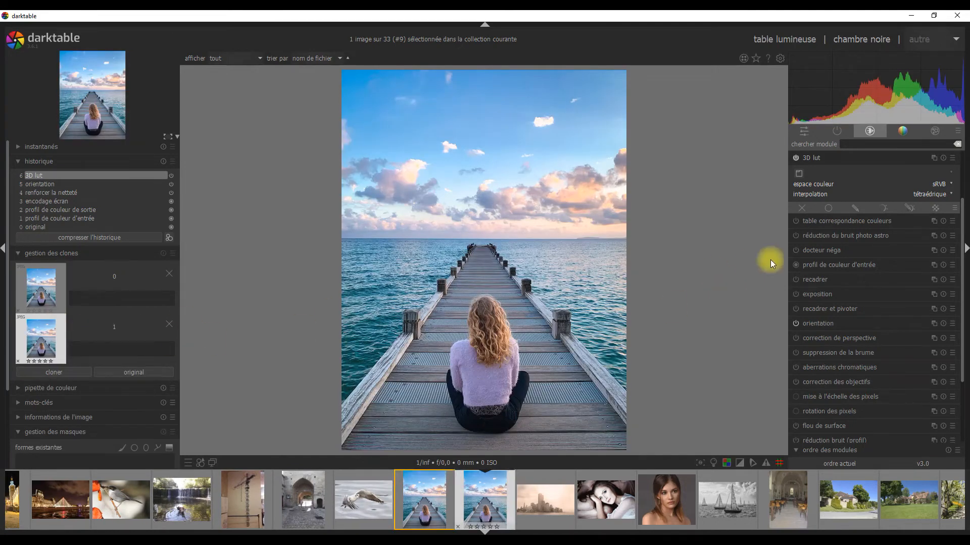
left_click(800, 175)
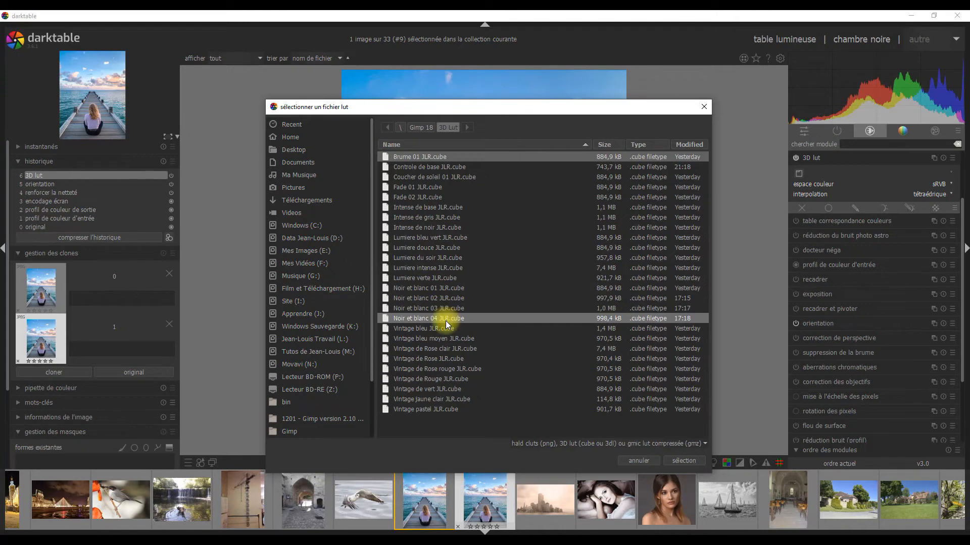
left_click(417, 288)
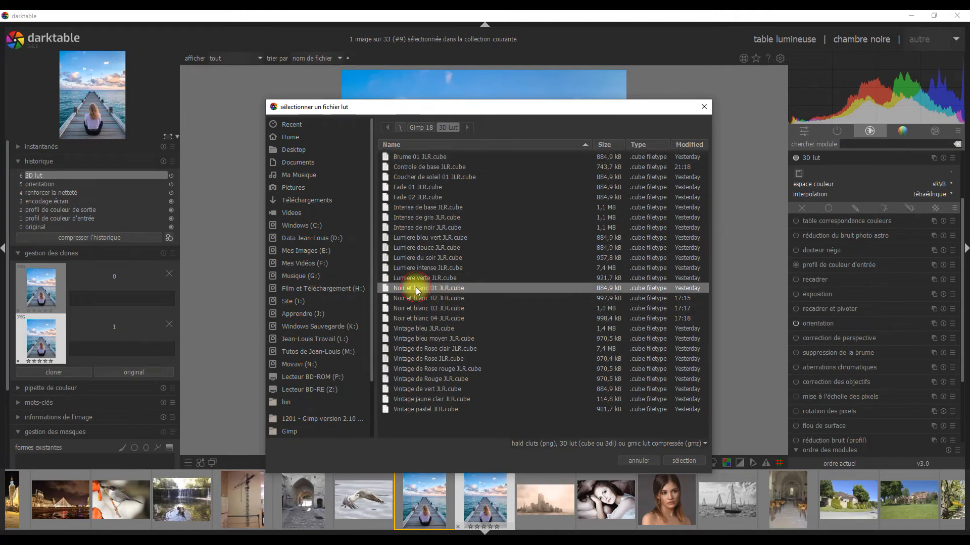
left_click(688, 461)
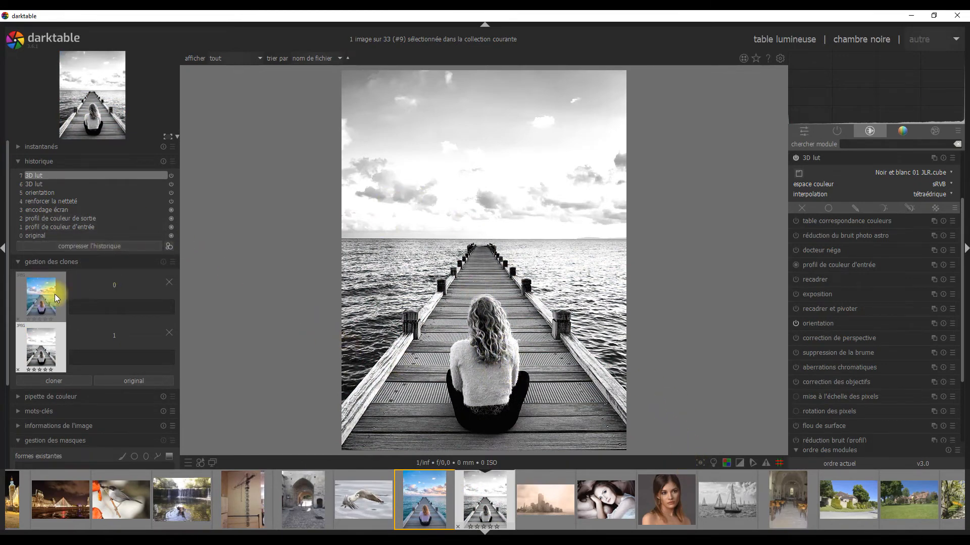
- Load Noir et blanc 02 JLR.cube on a new clone of colour version 0 and compare it with clone 1
left_click(59, 280)
left_click(62, 375)
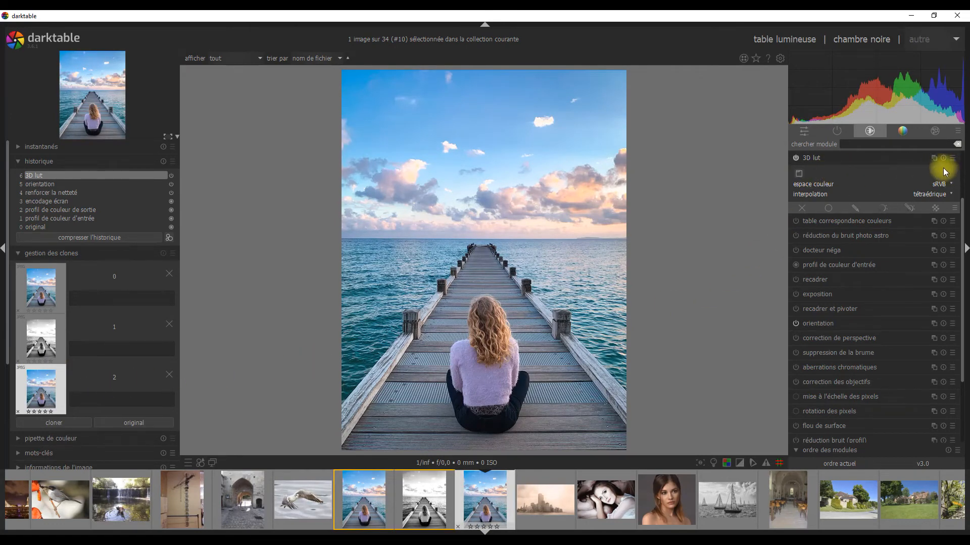
left_click(799, 174)
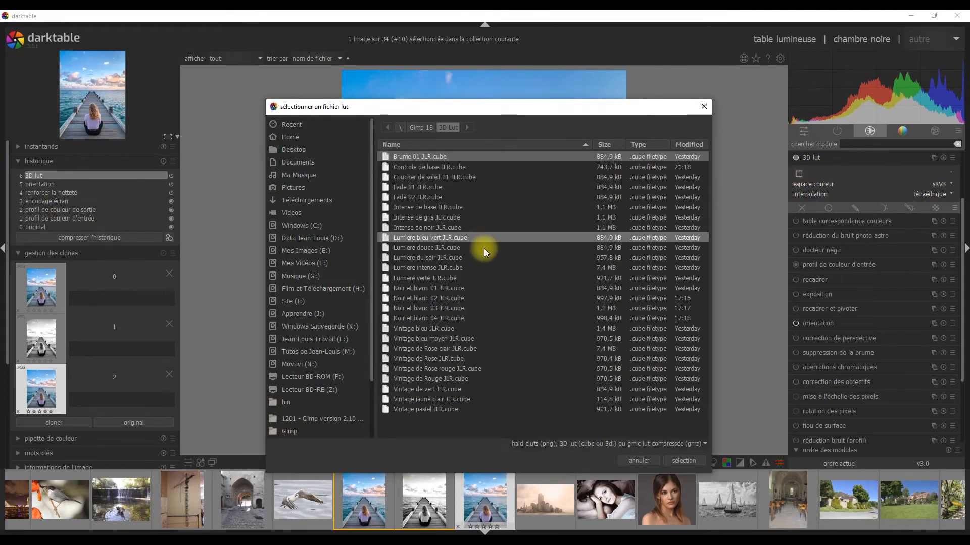
left_click(416, 298)
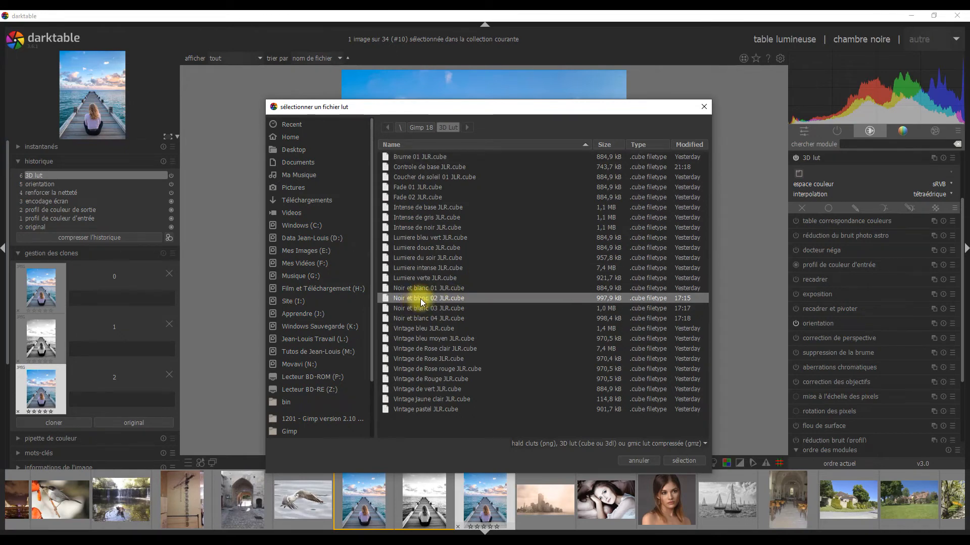
left_click(684, 461)
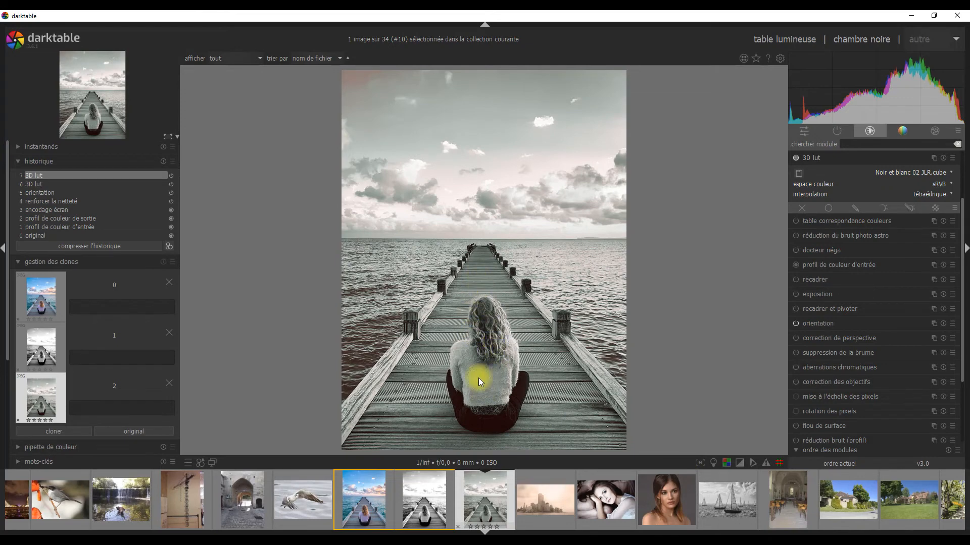
left_click(42, 348)
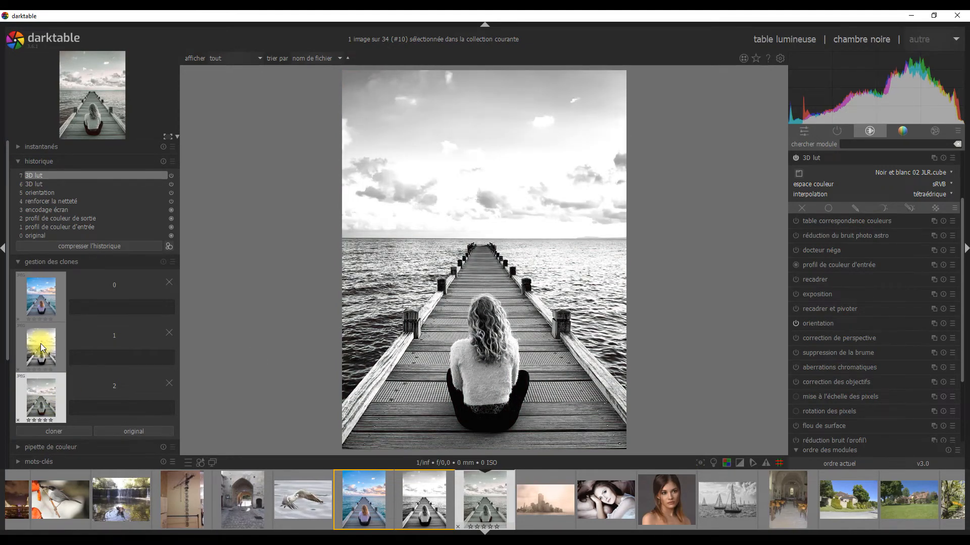
left_click(559, 389)
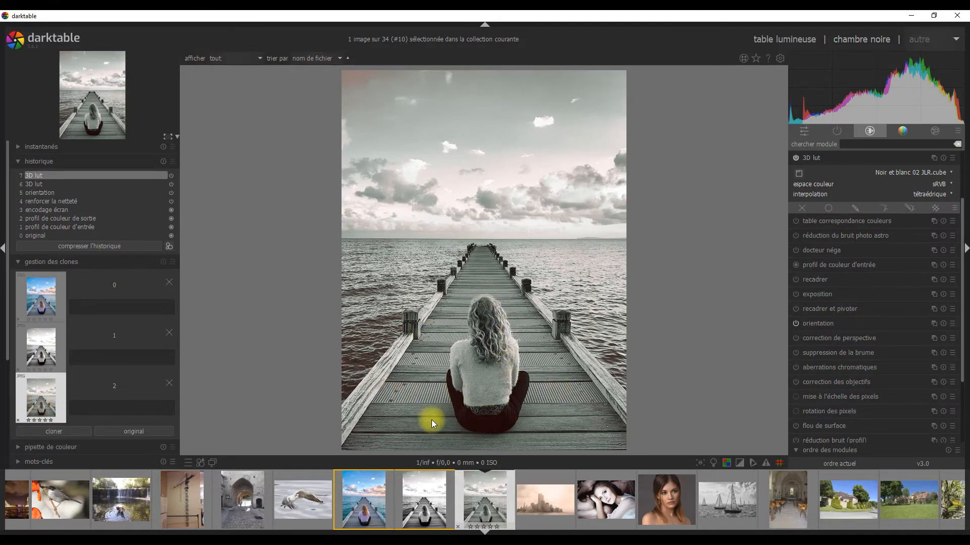
- Load Noir et blanc 03 JLR.cube on another clone of colour version 0 and compare it with clones 2 and 1
left_click(43, 295)
left_click(58, 422)
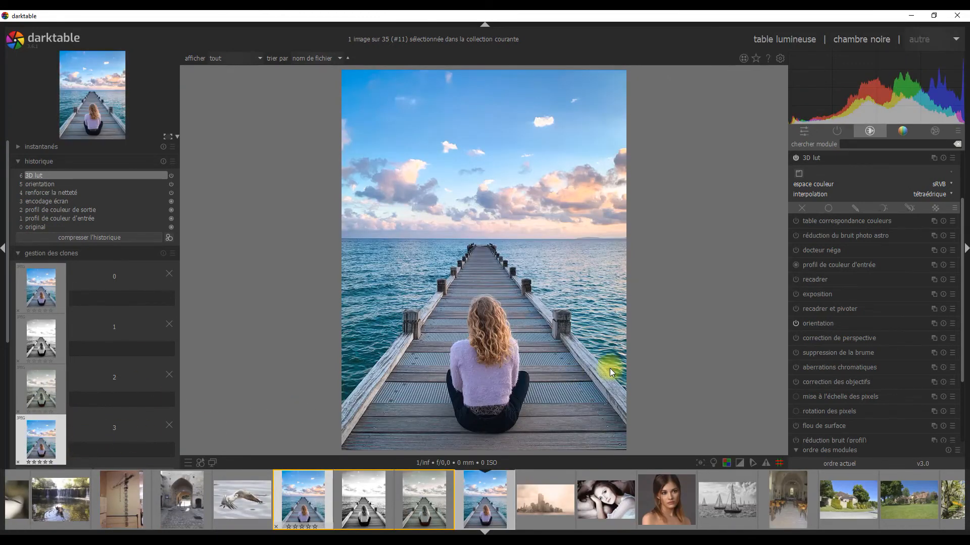
left_click(799, 173)
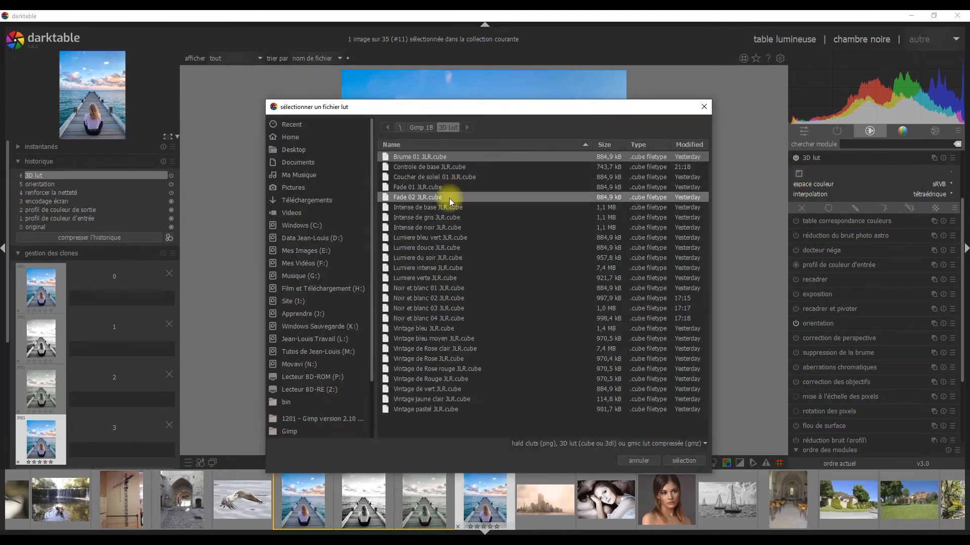
left_click(449, 309)
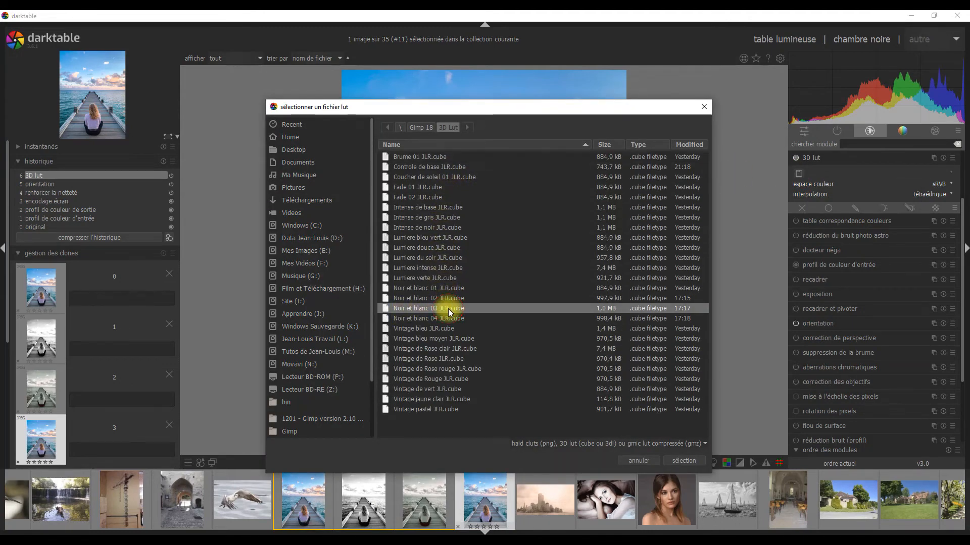
left_click(685, 461)
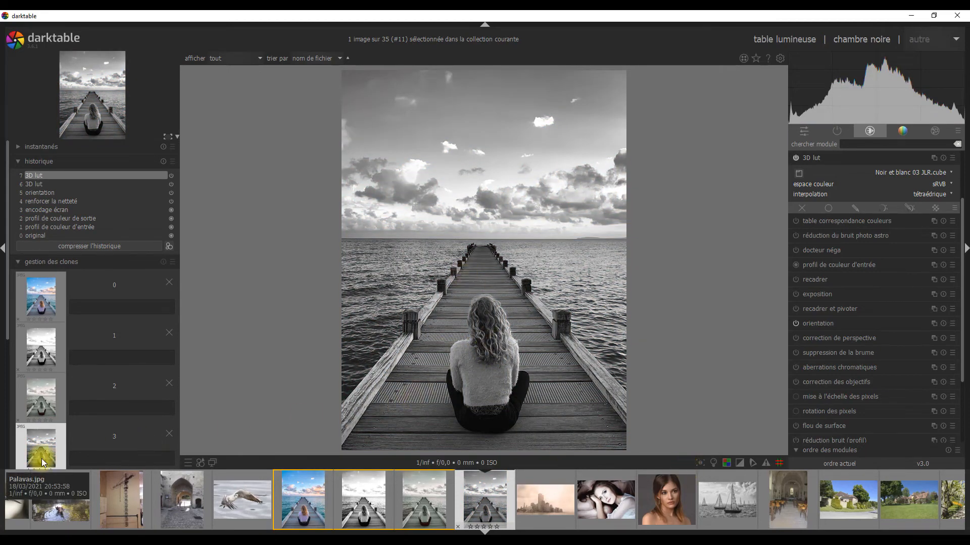
left_click(44, 404)
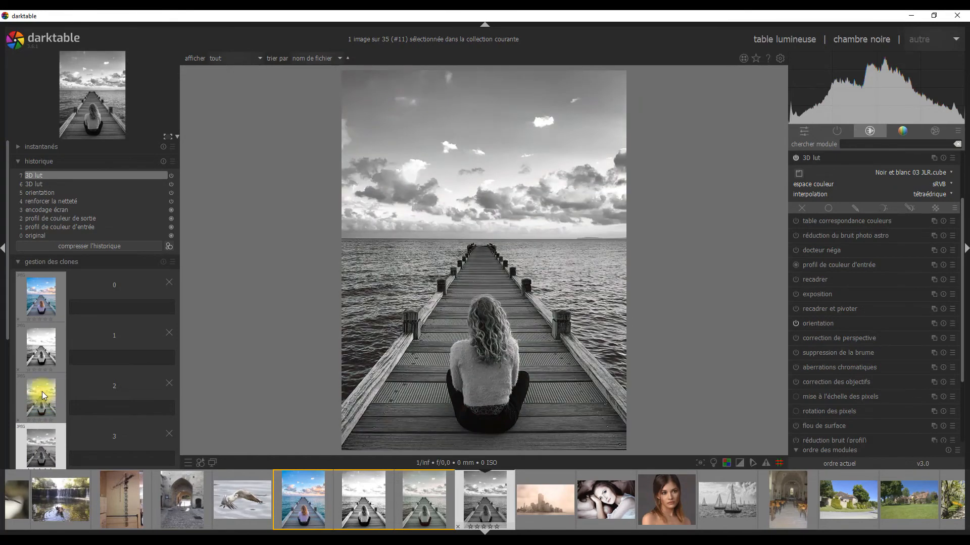
left_click(43, 353)
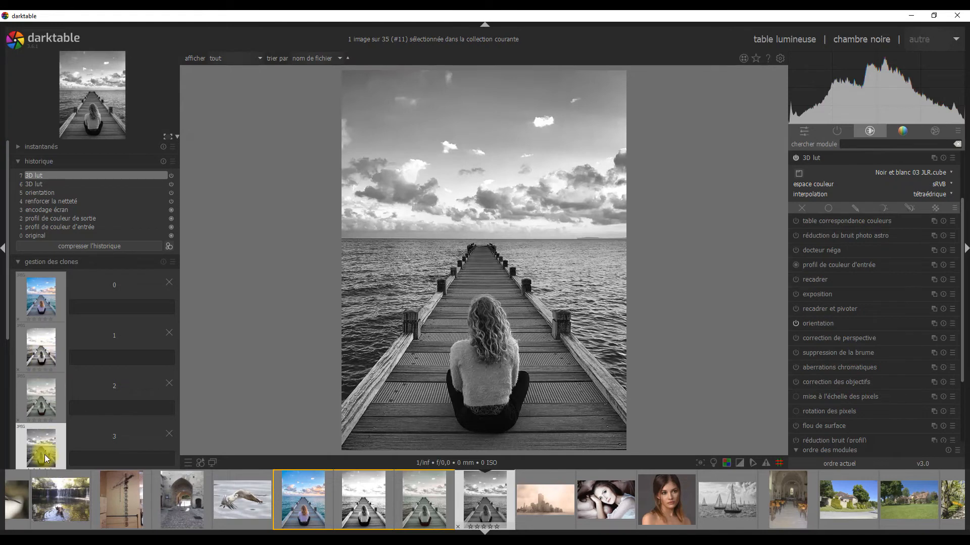
- Load Noir et blanc 04 JLR.cube on a fourth clone of colour version 0 and compare it with clones 3 and 2
left_click(61, 287)
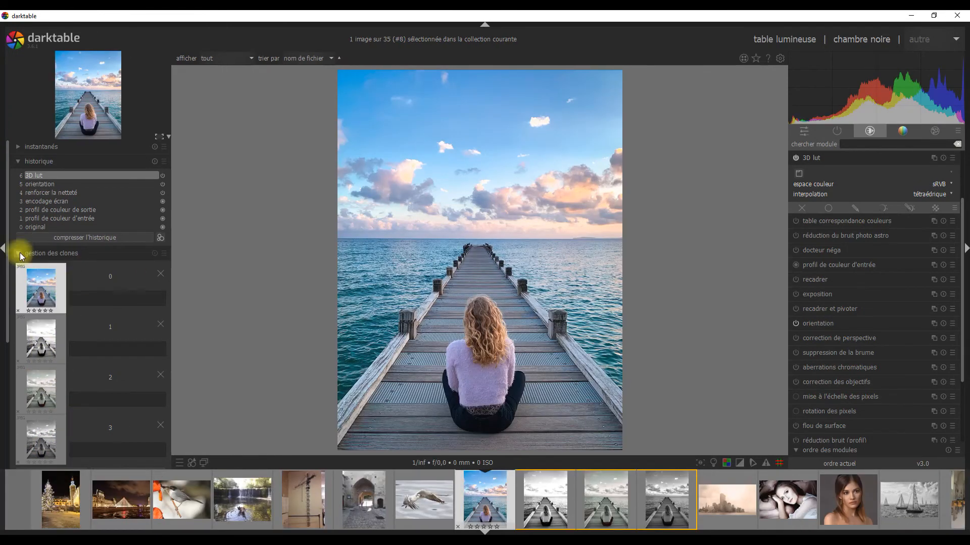
scroll(11, 303, "down", 3)
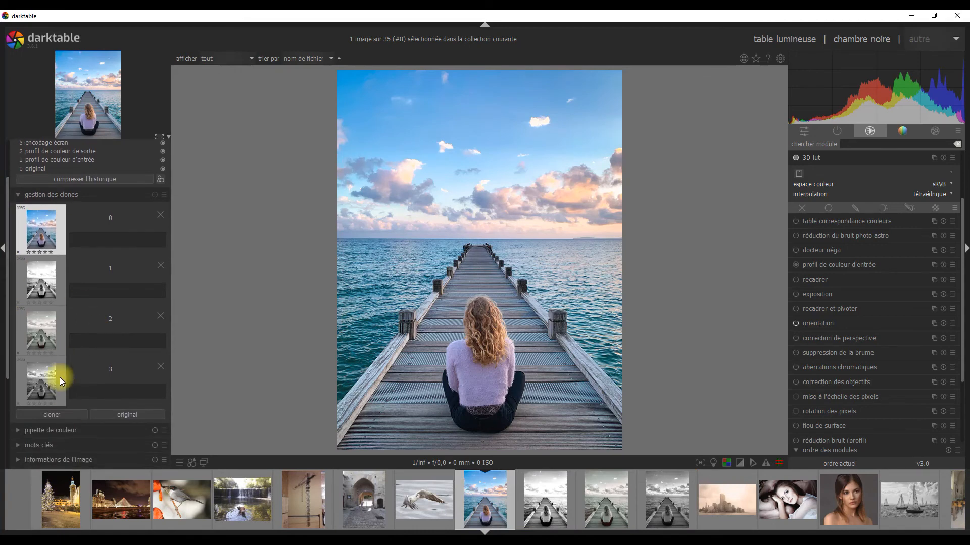
left_click(56, 414)
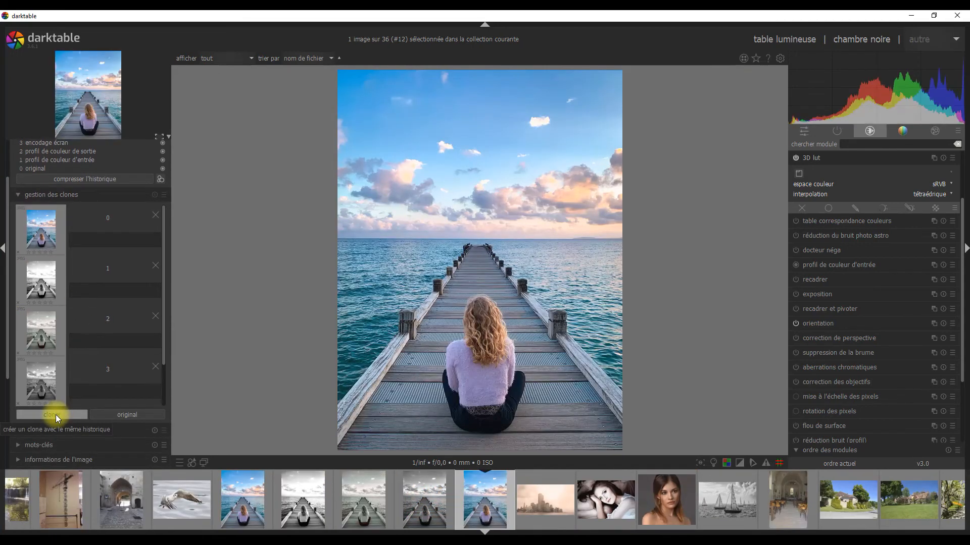
scroll(162, 353, "down", 2)
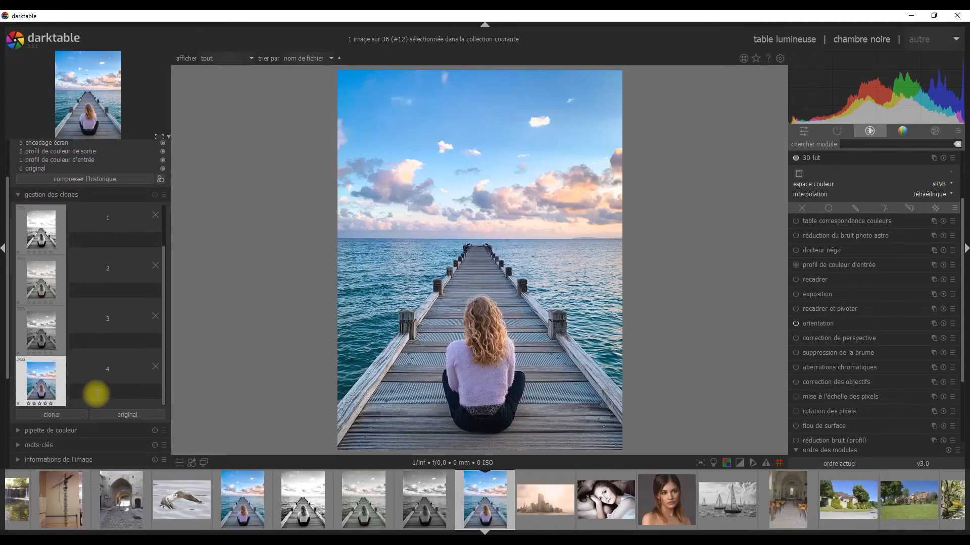
left_click(798, 174)
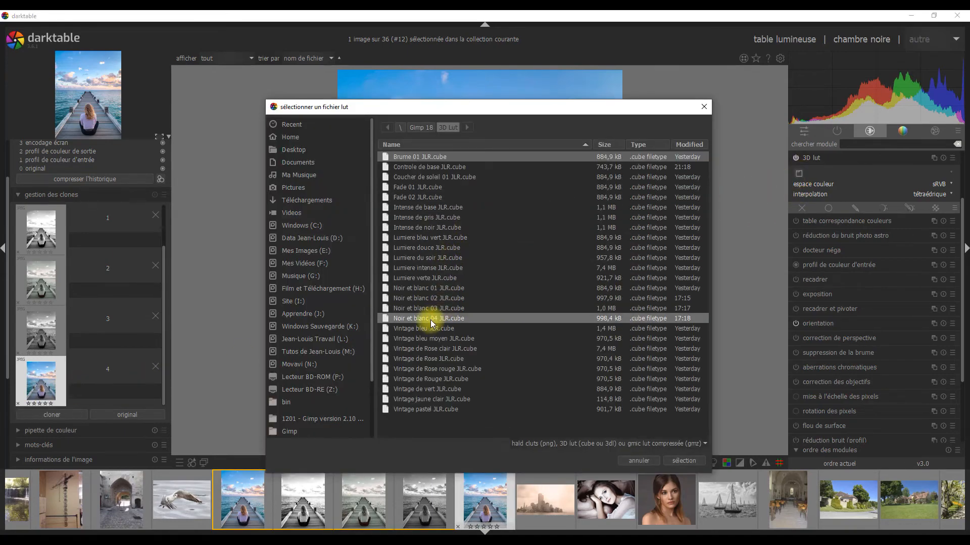
double_click(431, 319)
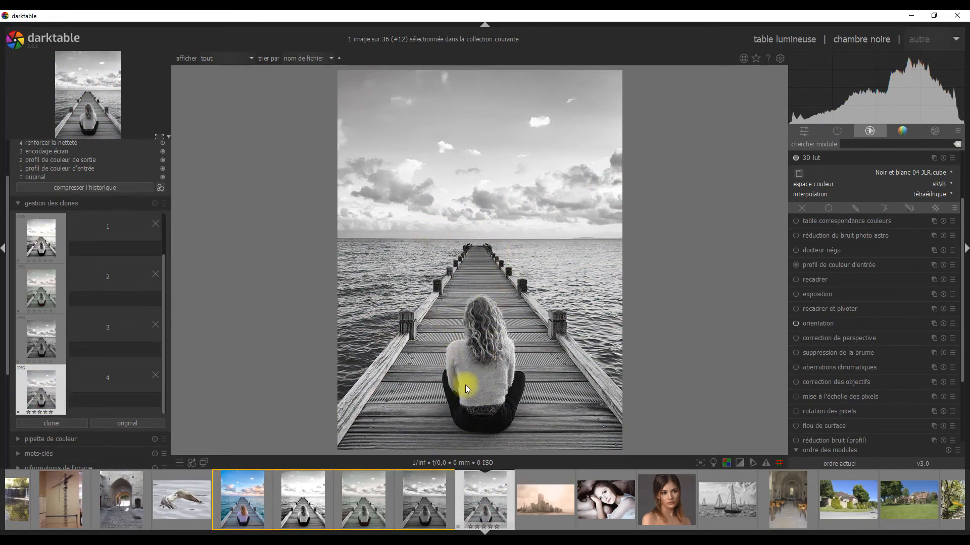
left_click(42, 340)
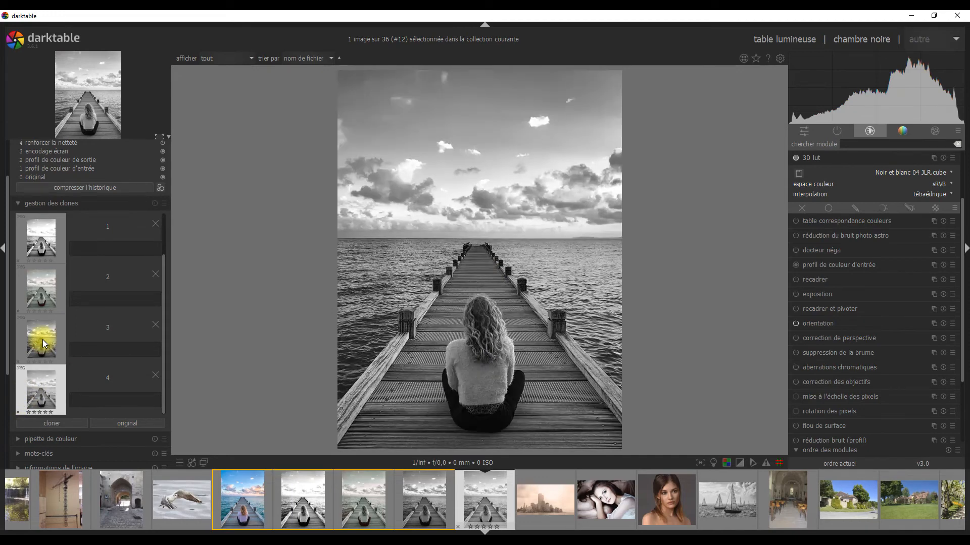
left_click(48, 285)
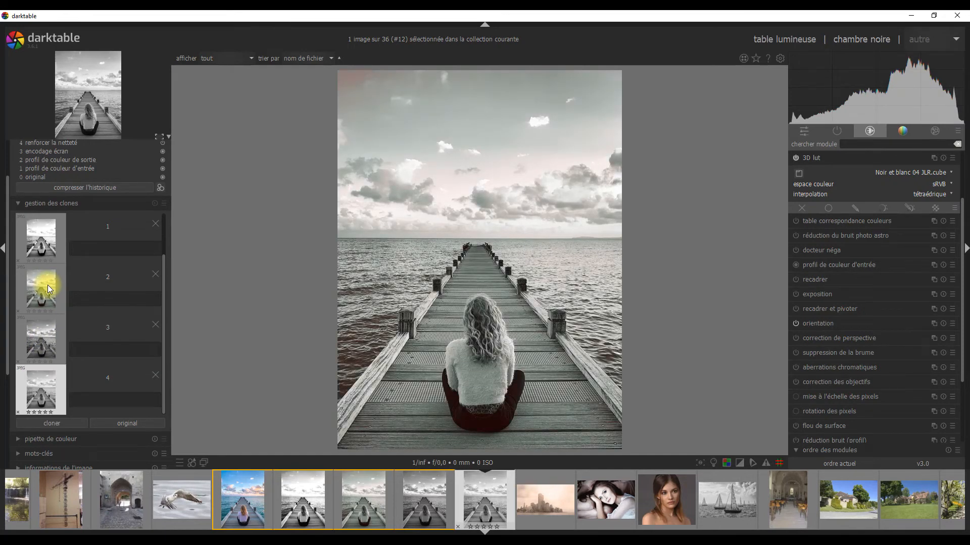
- Compare clone 4 with clone 1 and reset clone 4's editing history
left_click(44, 237)
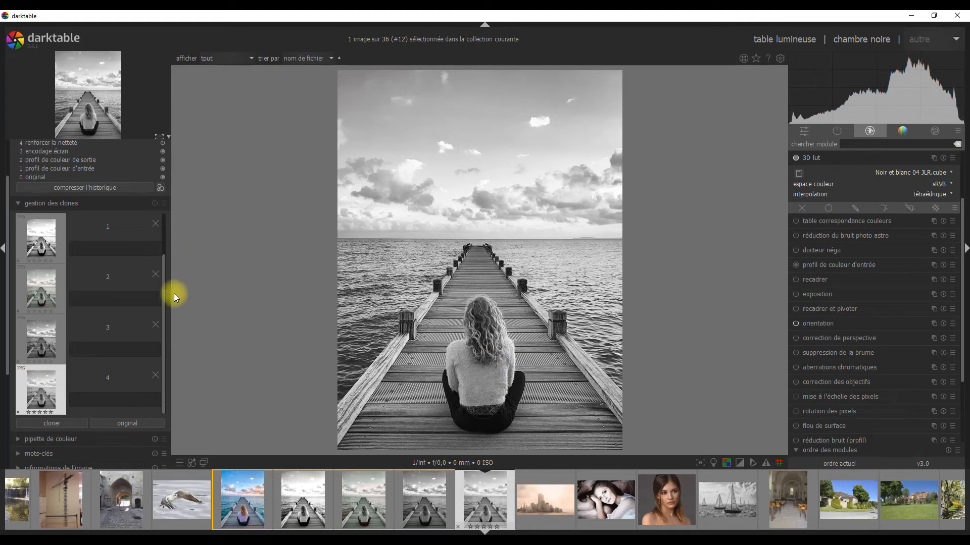
left_click_drag(163, 309, 162, 237)
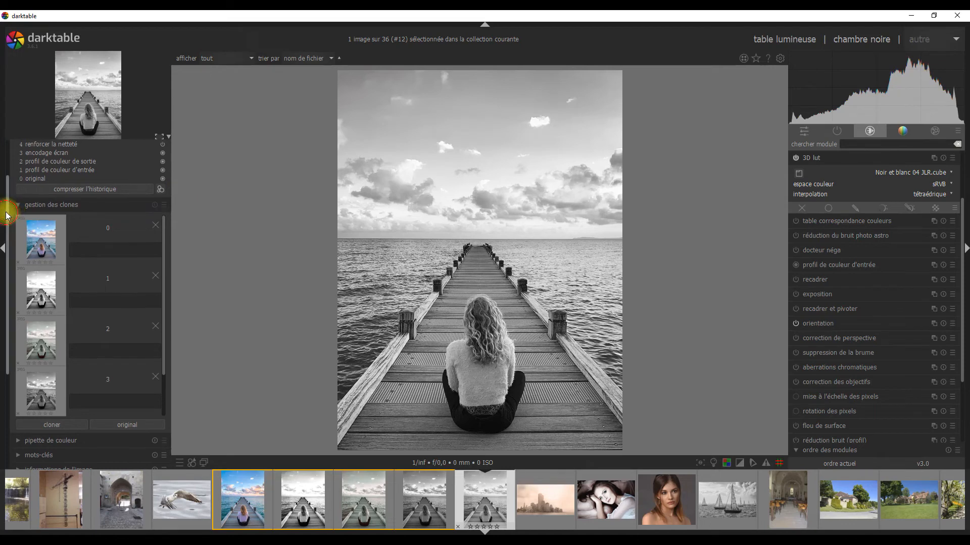
scroll(9, 210, "up", 3)
left_click(155, 161)
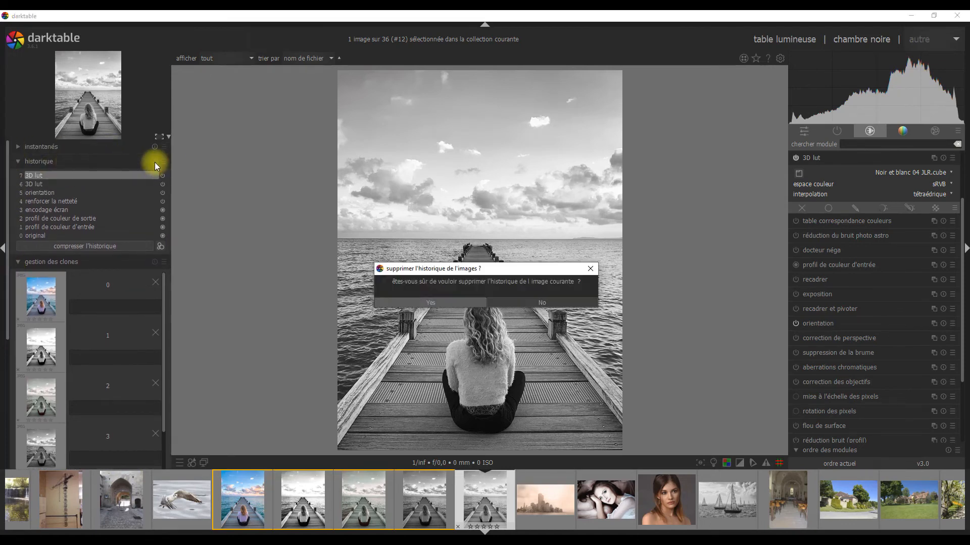
left_click(429, 303)
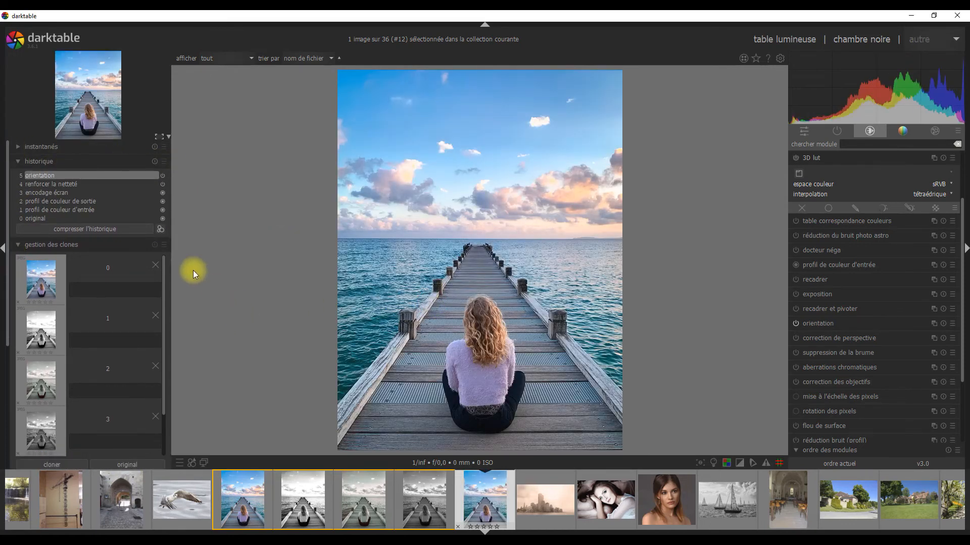
- Delete clones 1, 2, 3 and 4 of the pier photo, keeping only version 0
left_click(157, 316)
left_click(380, 309)
left_click(160, 317)
left_click(414, 305)
left_click(160, 317)
left_click(422, 306)
left_click(159, 315)
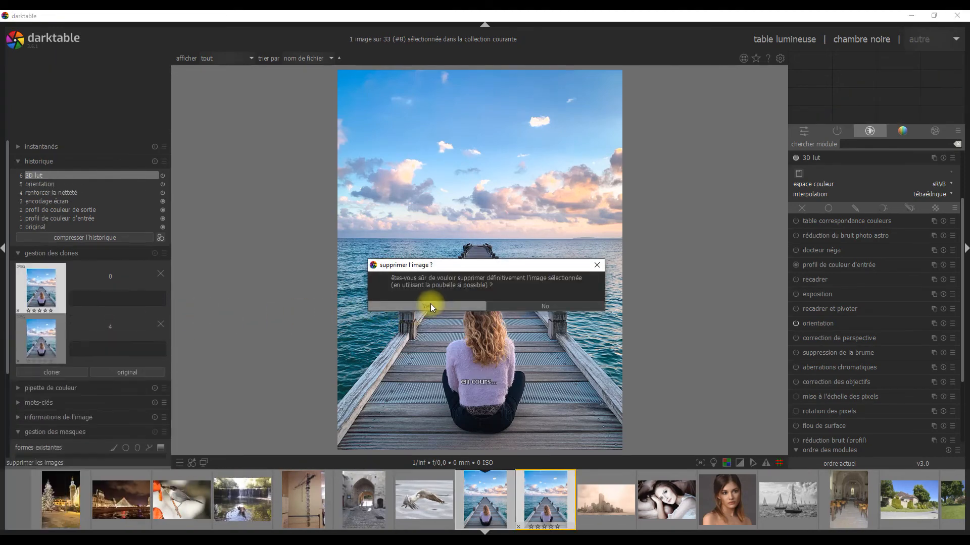
left_click(433, 305)
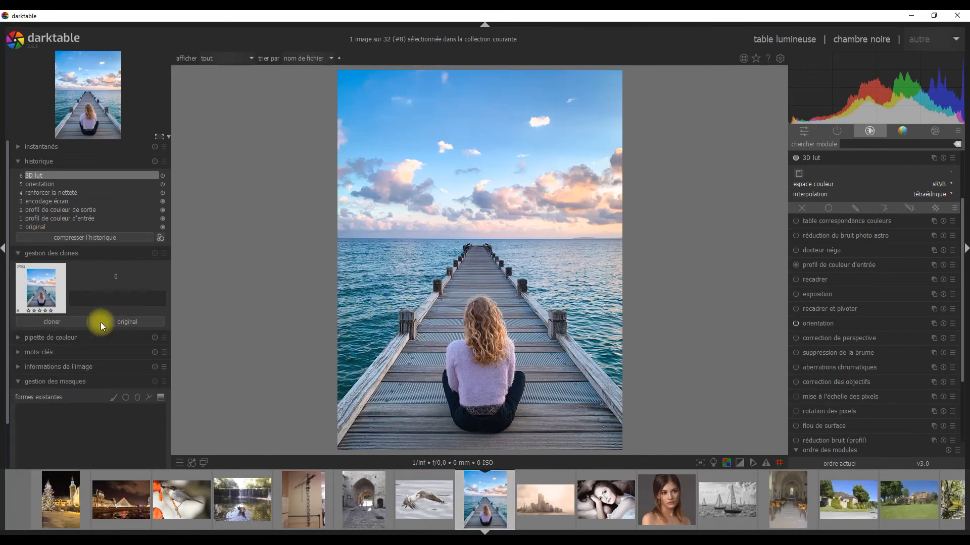
- Clone the pier photo's version 0 and load Intense de base JLR.cube into the clone's 3D lut module
left_click(54, 322)
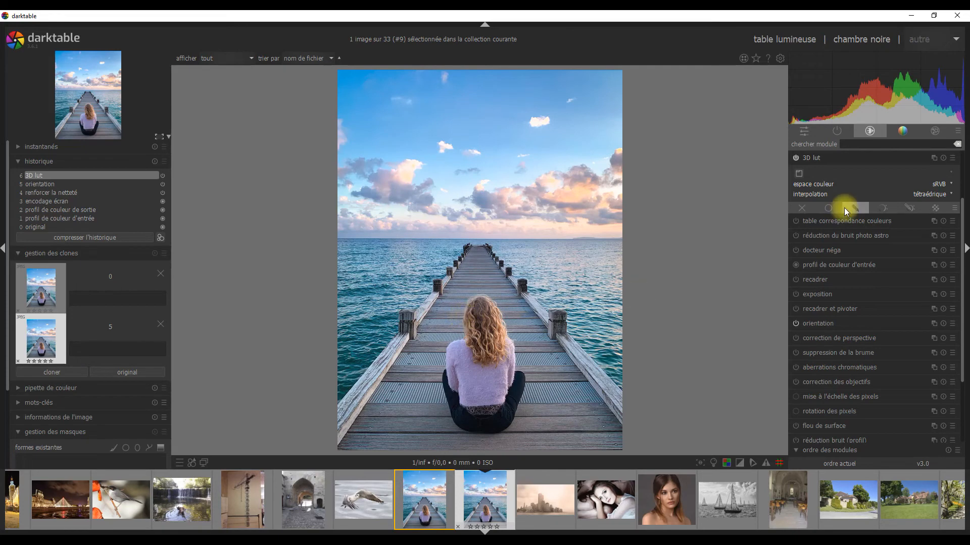
left_click(799, 173)
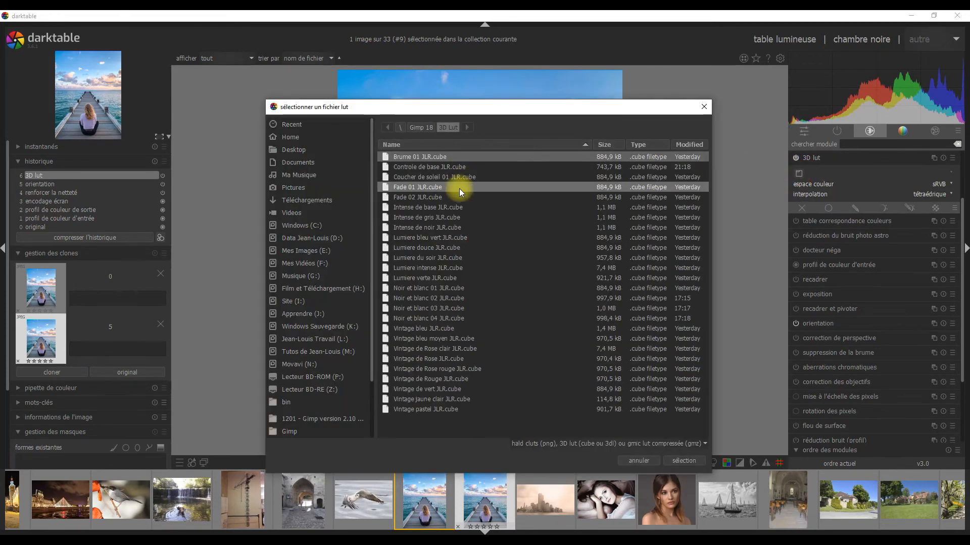
left_click(409, 210)
left_click(687, 461)
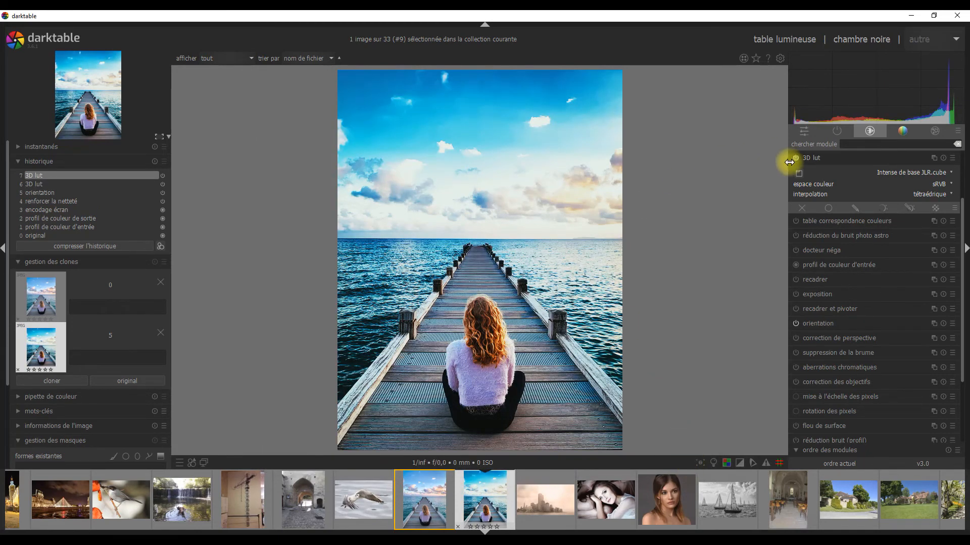
- Preview the preceding LUTs on the clone one by one, from Fade 02 JLR.cube back to Controle de base JLR.cube
left_click(862, 171)
left_click(878, 171)
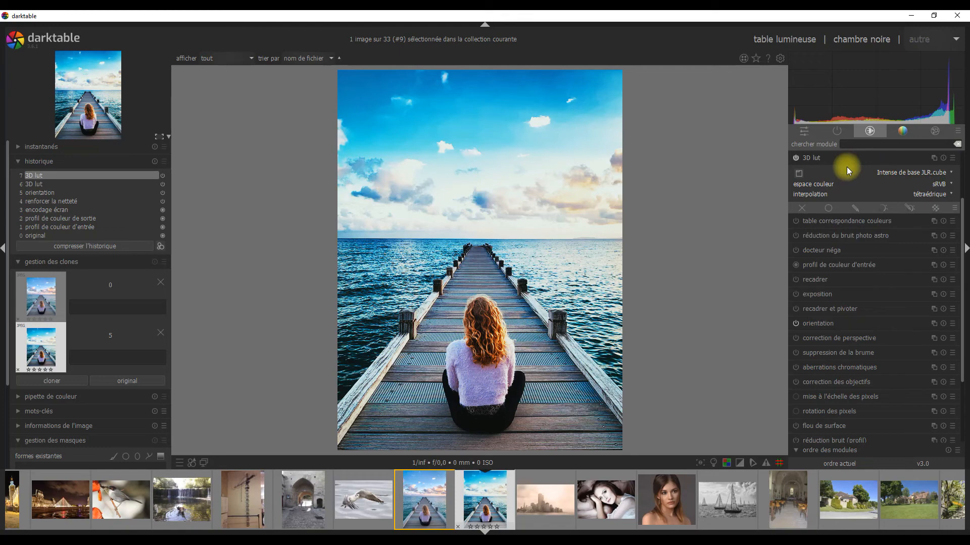
key("Up")
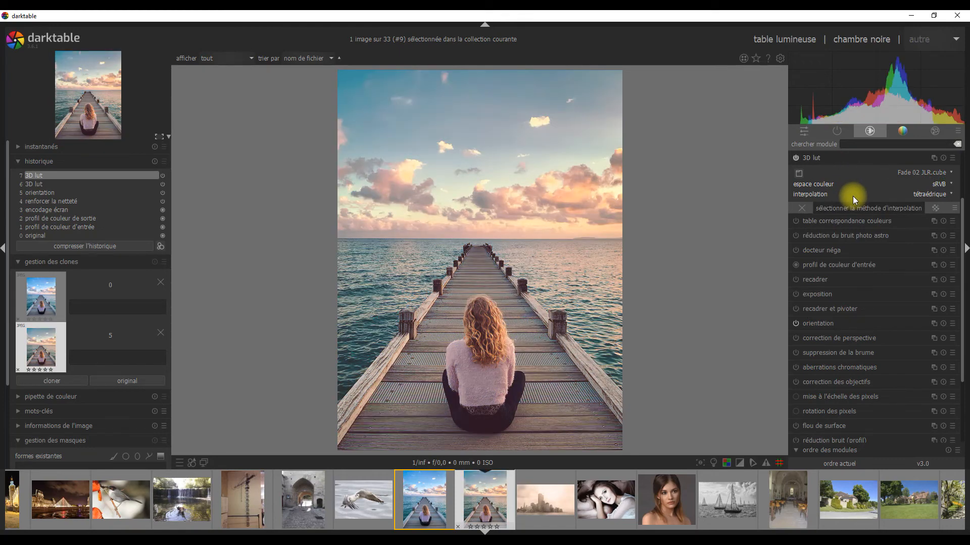
key("Up")
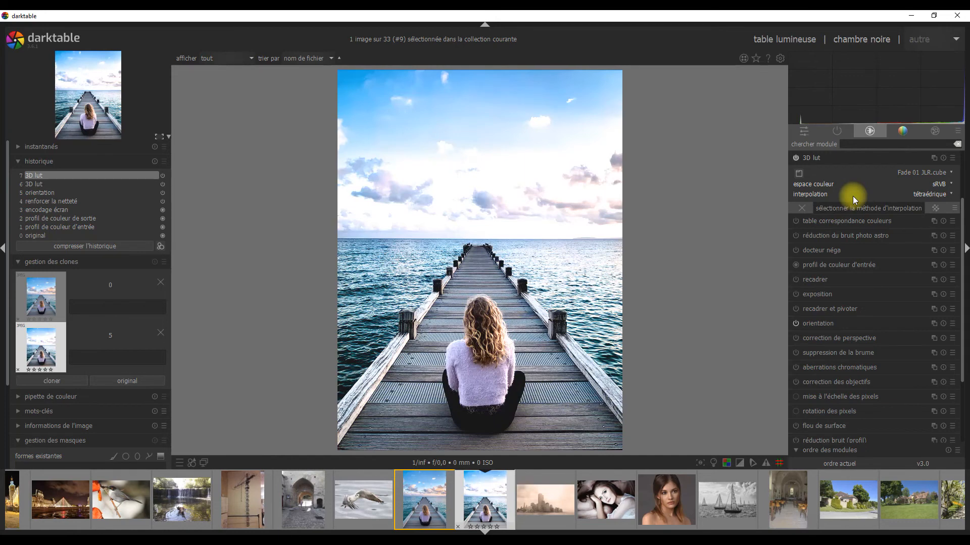
key("Up")
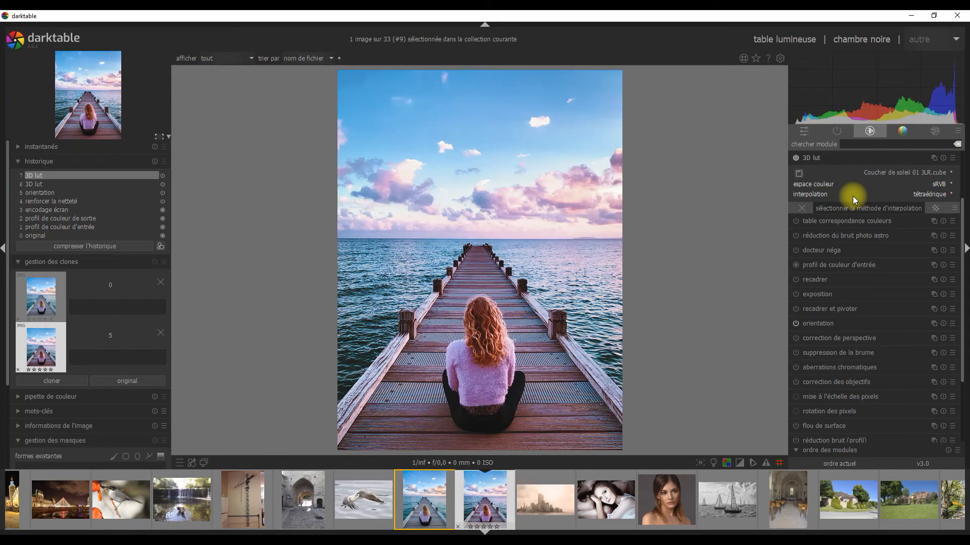
key("Up")
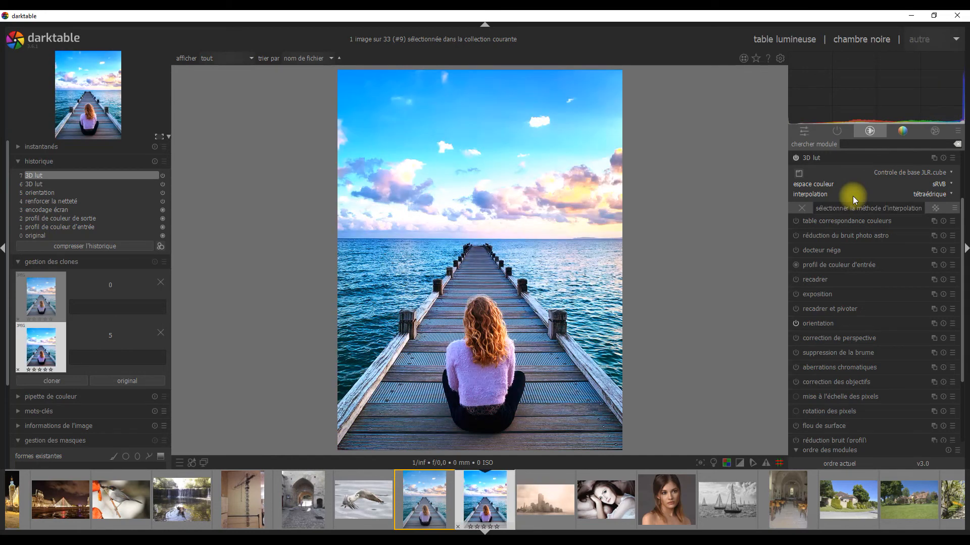
- Step forward through the LUT files on the clone and apply Lumiere du soir JLR.cube
key("Down")
key("Down")
key("Down")
key("Down")
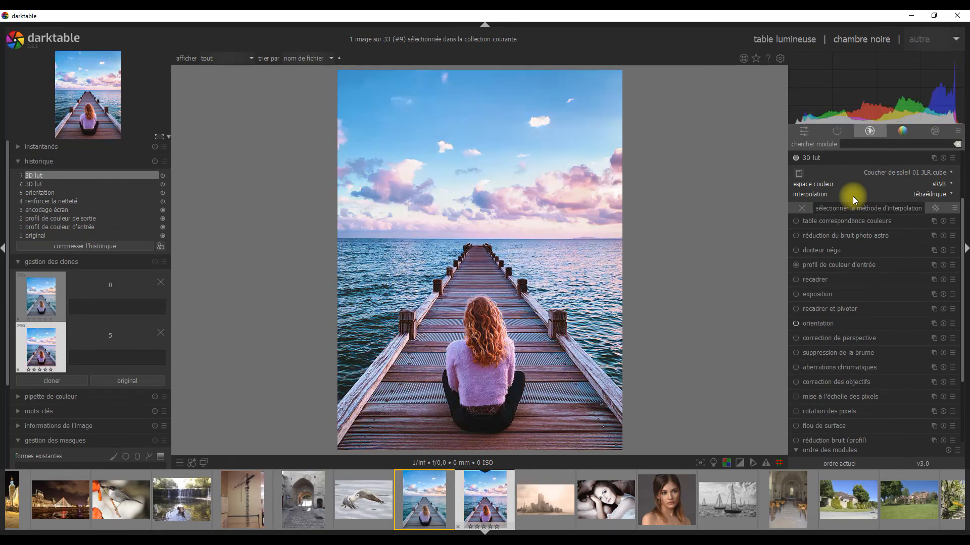
key("Down")
key("Down")
key("Down")
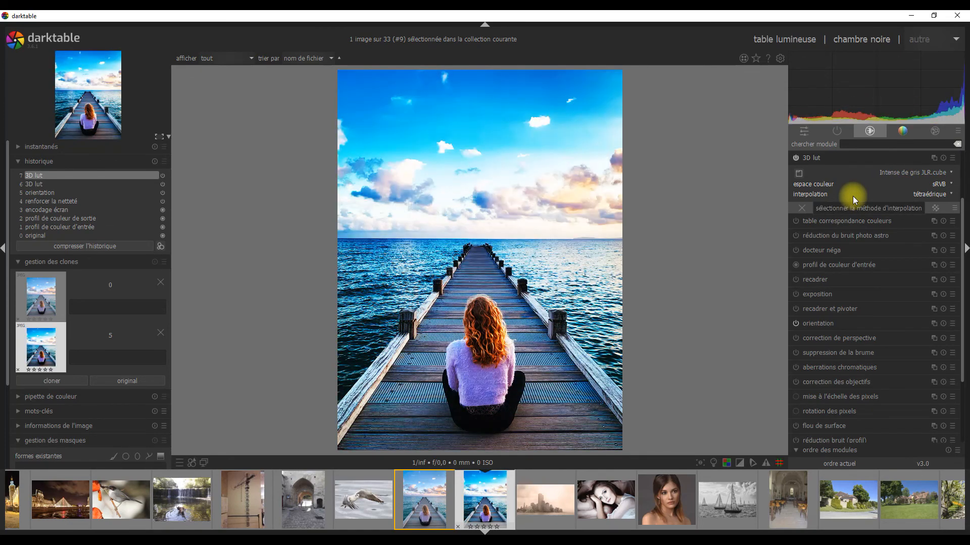
key("Down")
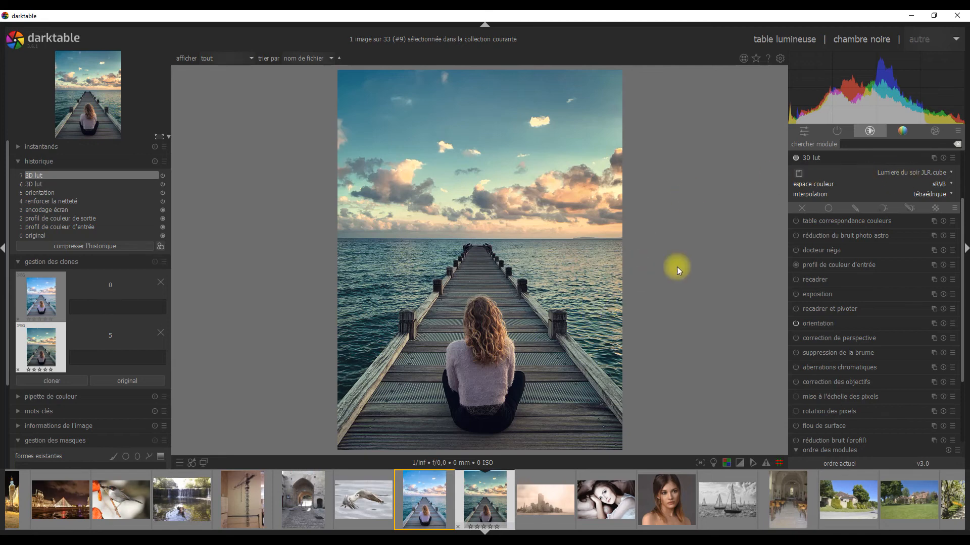
- Set the clone's exposure to 0,13 IL and its clipping threshold to 0,025%, and compare it with version 0
left_click(885, 159)
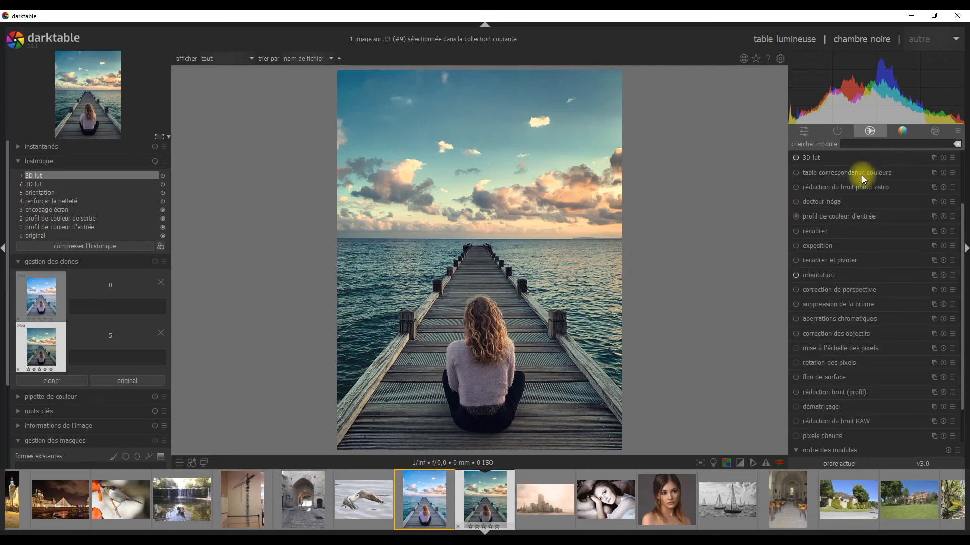
left_click(826, 246)
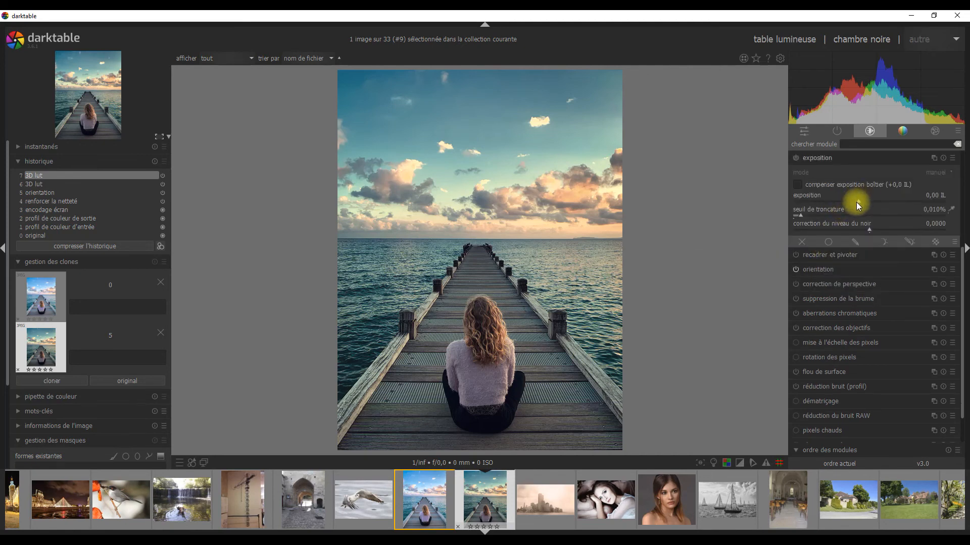
left_click_drag(859, 199, 861, 202)
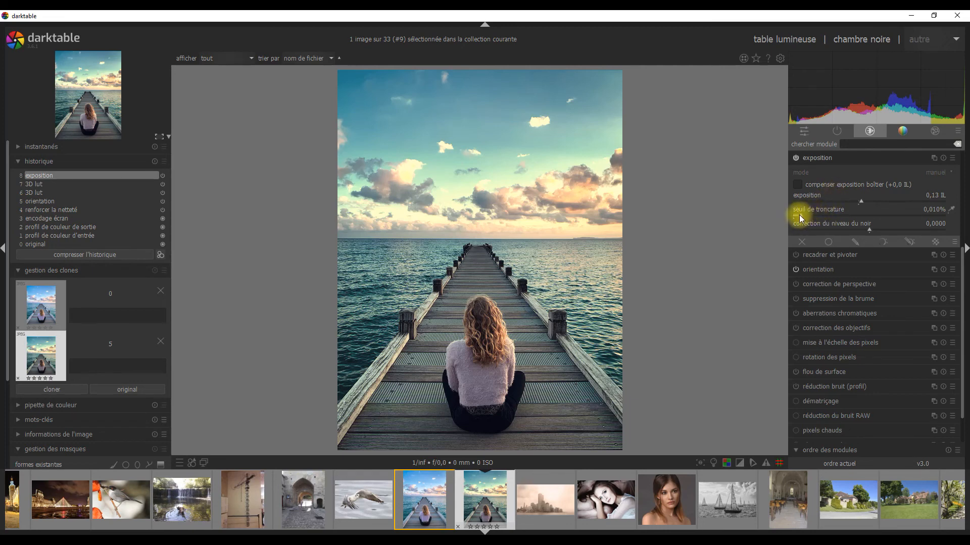
left_click_drag(833, 215, 813, 218)
left_click(47, 299)
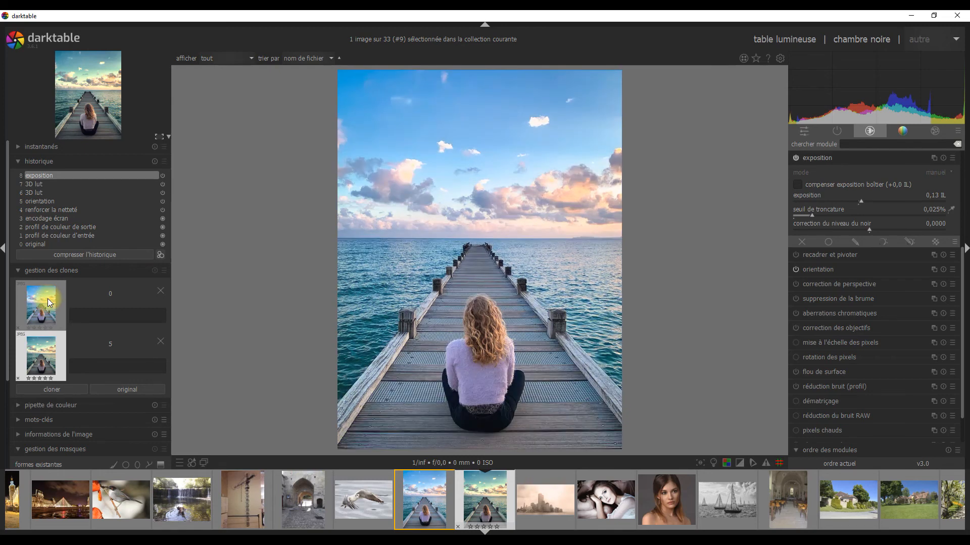